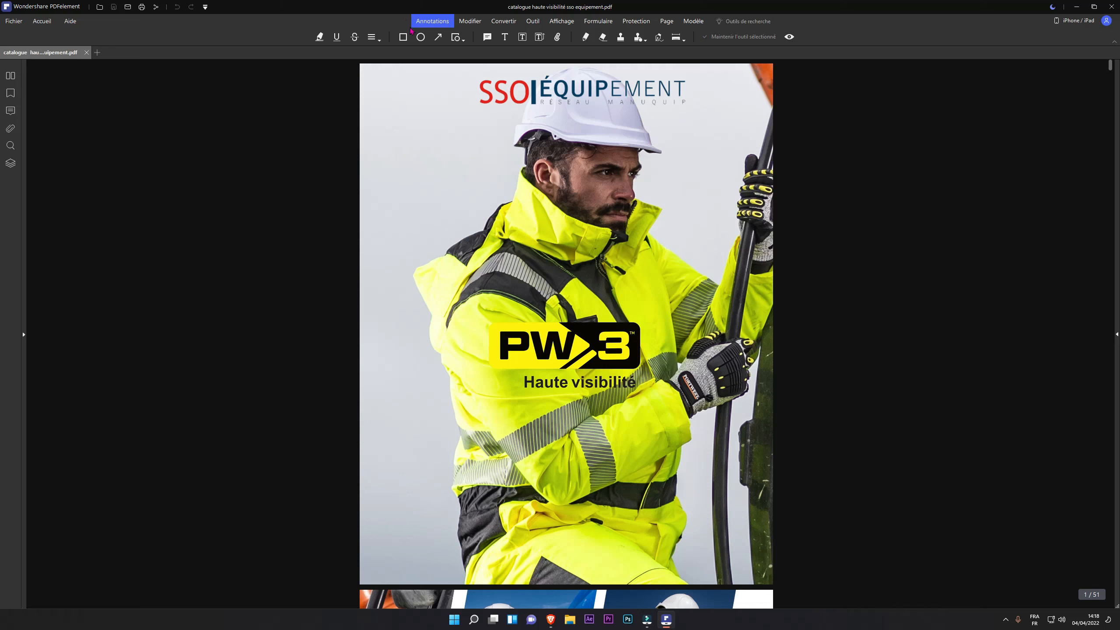
# Look through the editing, conversion, tool, viewing, form, protection and page management features for the catalogue PDF
pyautogui.click(469, 20)
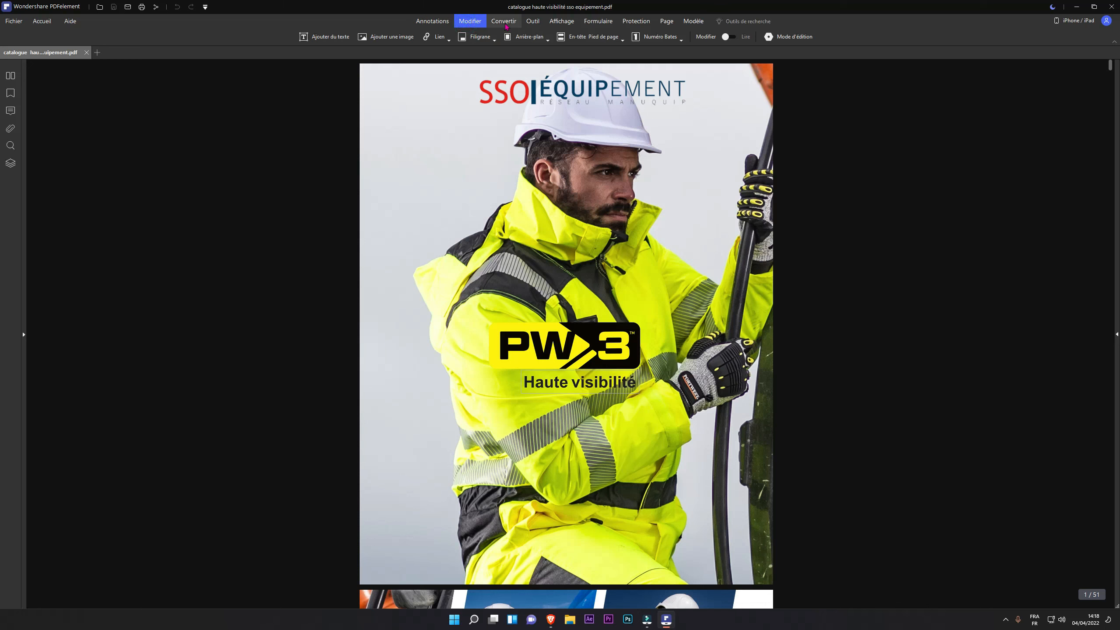
pyautogui.click(504, 21)
pyautogui.click(533, 21)
pyautogui.click(566, 22)
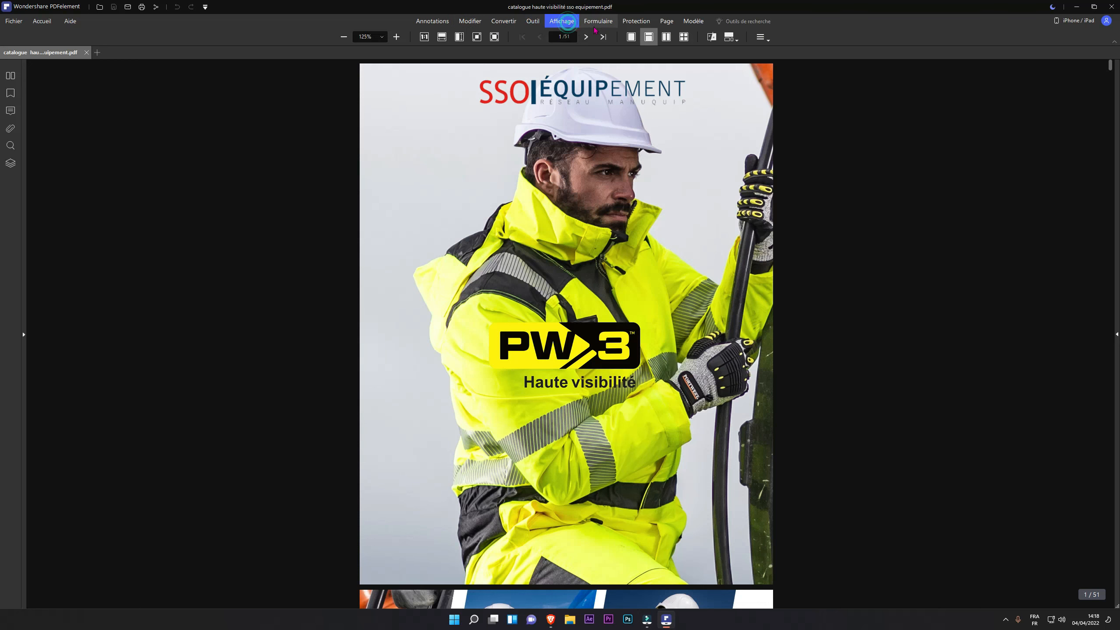
pyautogui.click(598, 21)
pyautogui.click(635, 22)
pyautogui.click(665, 23)
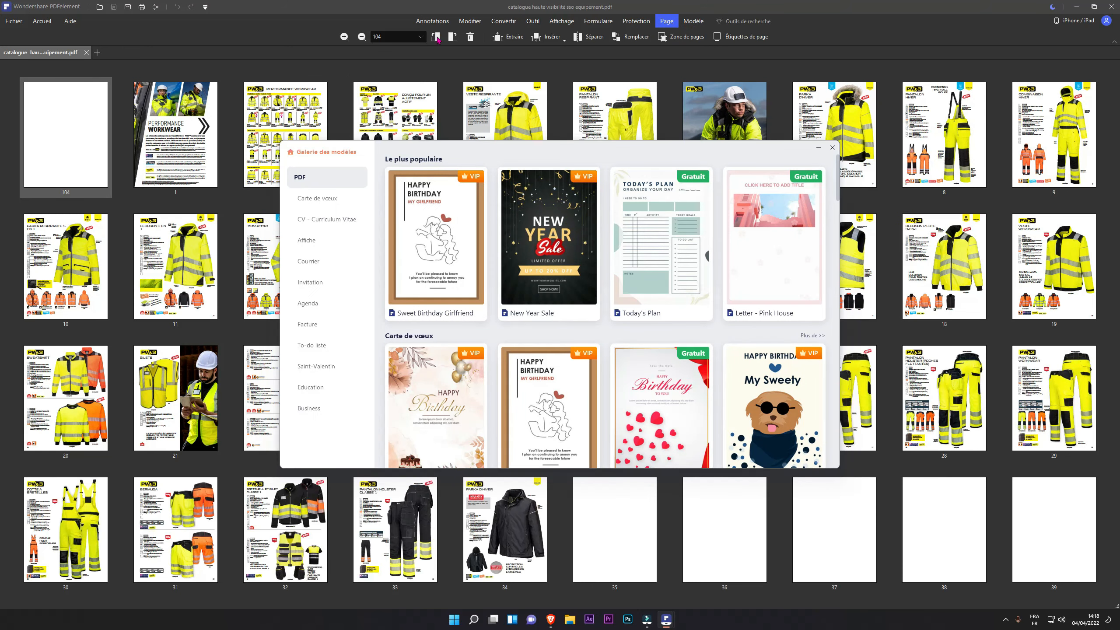
# Browse the template gallery's popular, greeting card, poster and CV - Curriculum Vitae templates, and close the gallery
pyautogui.scroll(-5, 444, 374)
pyautogui.scroll(-10, 444, 374)
pyautogui.scroll(12, 445, 374)
pyautogui.click(318, 199)
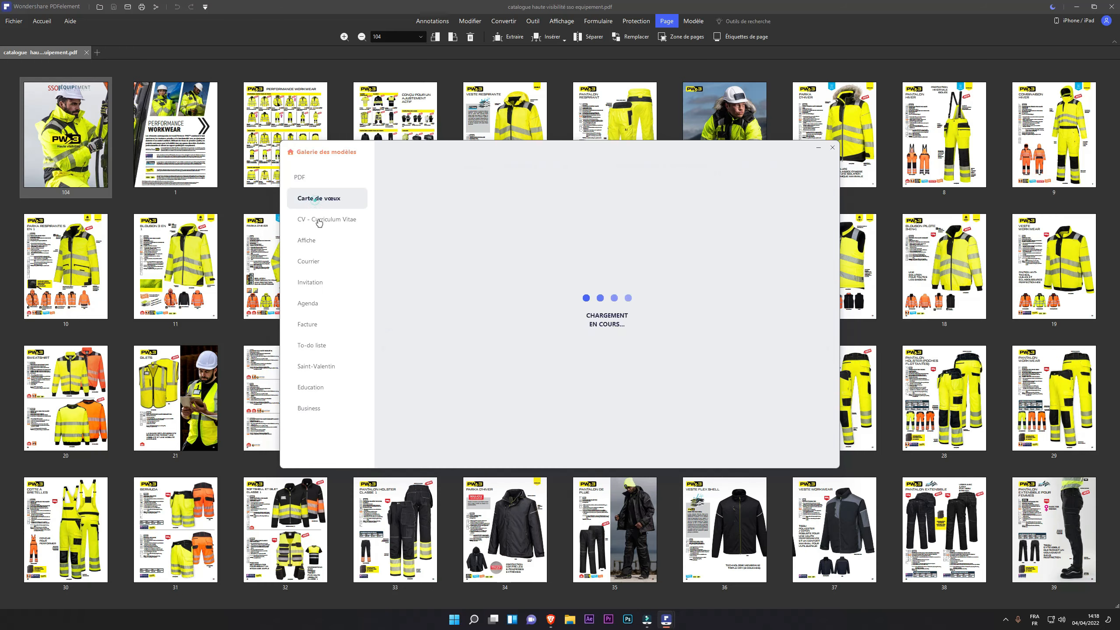
pyautogui.click(319, 220)
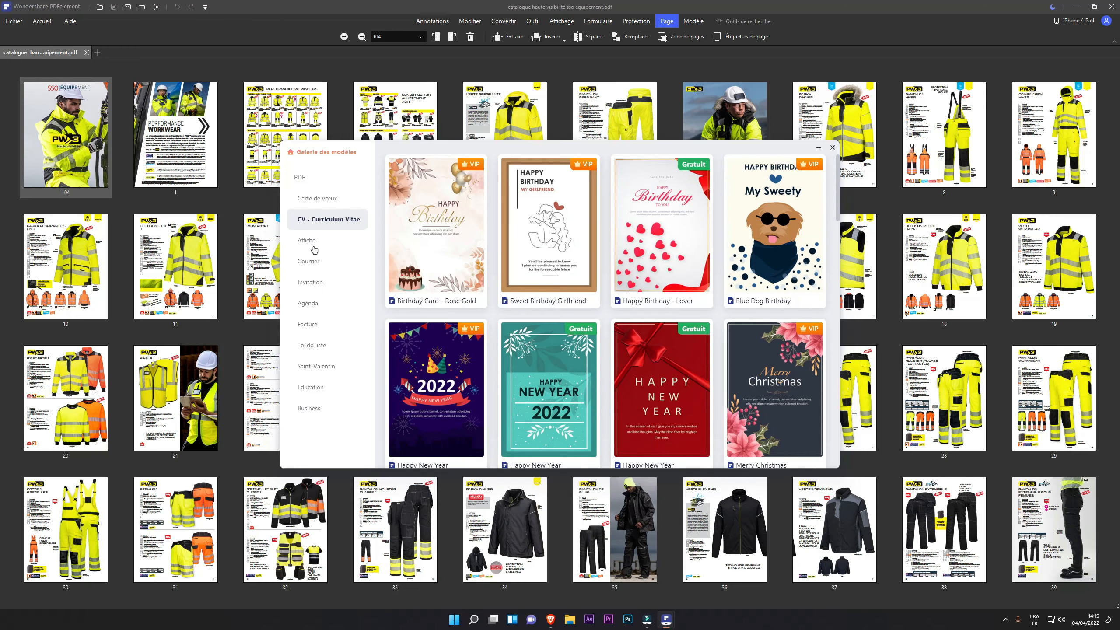
pyautogui.click(310, 242)
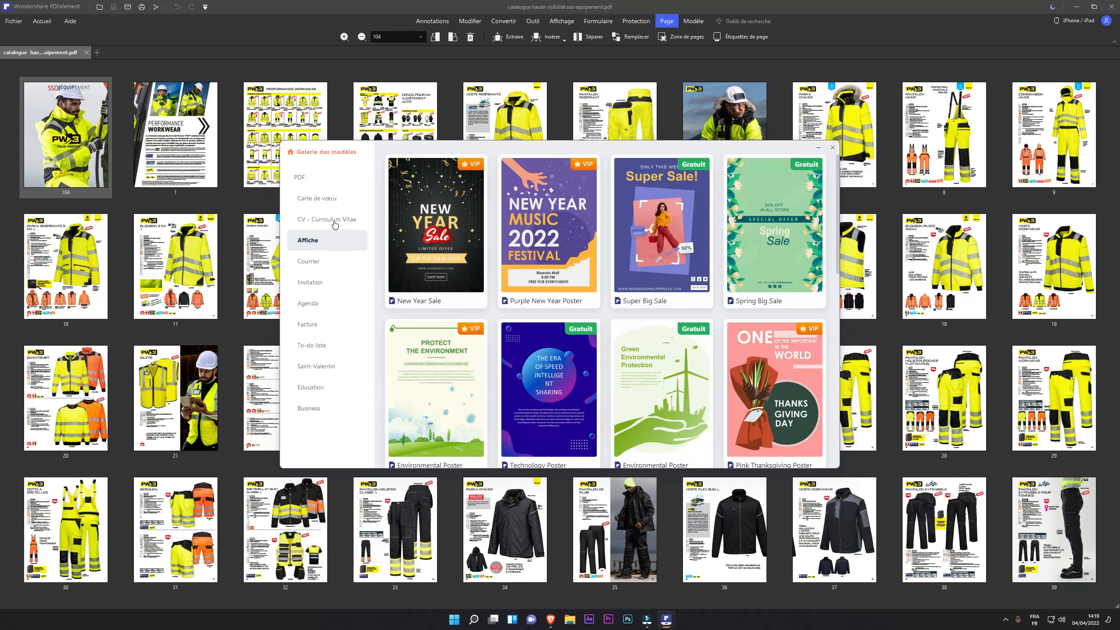
pyautogui.click(334, 223)
pyautogui.scroll(-1, 677, 249)
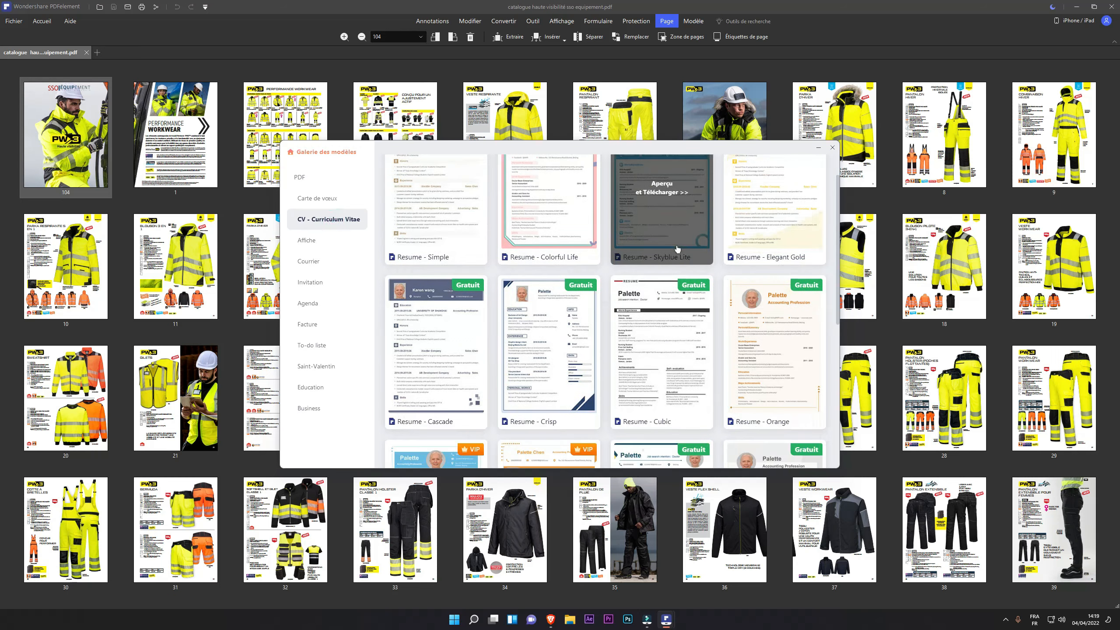
pyautogui.scroll(-5, 677, 249)
pyautogui.scroll(6, 528, 232)
pyautogui.click(832, 147)
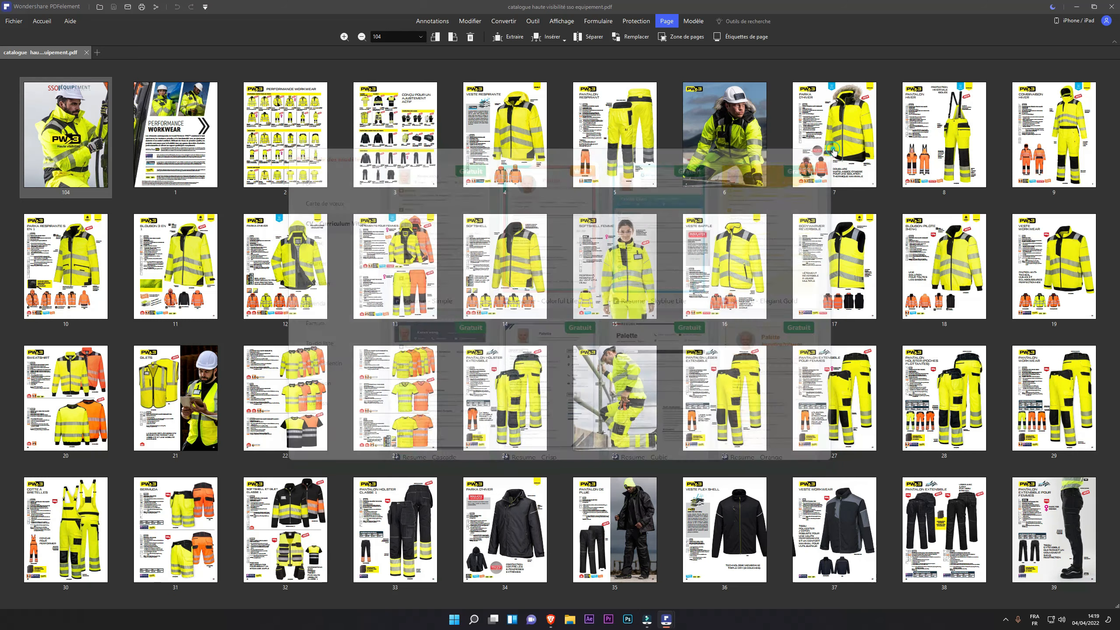
# Try the highlight and underline annotation tools on the blank background of the cover page
pyautogui.click(431, 22)
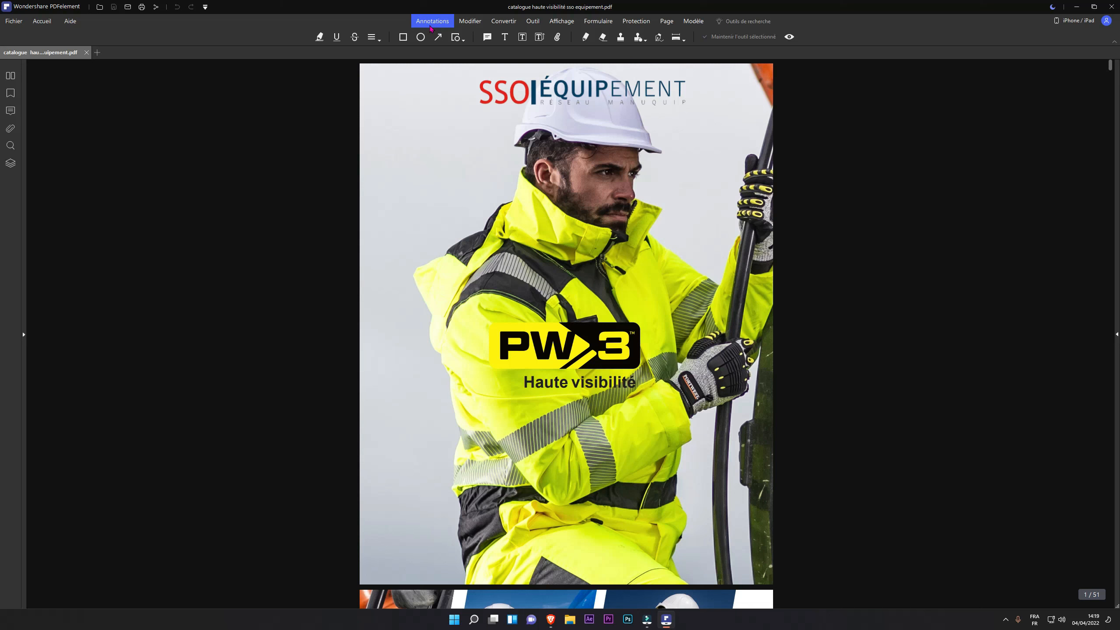
pyautogui.click(319, 37)
pyautogui.click(336, 37)
pyautogui.click(400, 113)
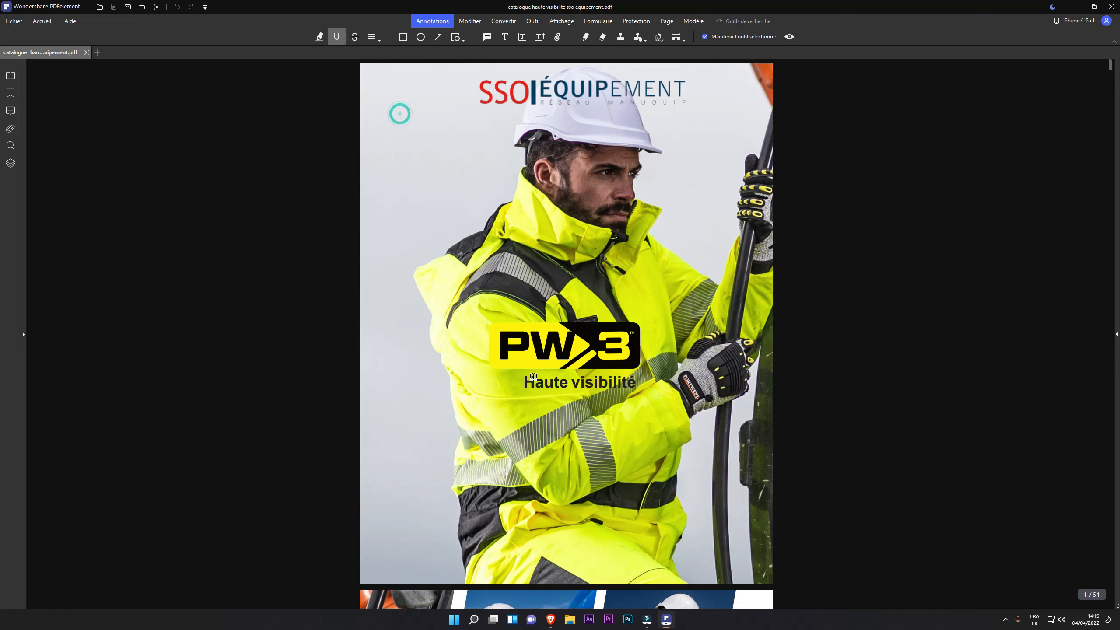
# Draw a red arrow and a red ellipse beside the helmet on the cover, and place an empty text comment below the logo
pyautogui.click(437, 38)
pyautogui.moveTo(392, 128); pyautogui.dragTo(496, 156)
pyautogui.click(421, 38)
pyautogui.moveTo(401, 90); pyautogui.dragTo(459, 192)
pyautogui.click(504, 37)
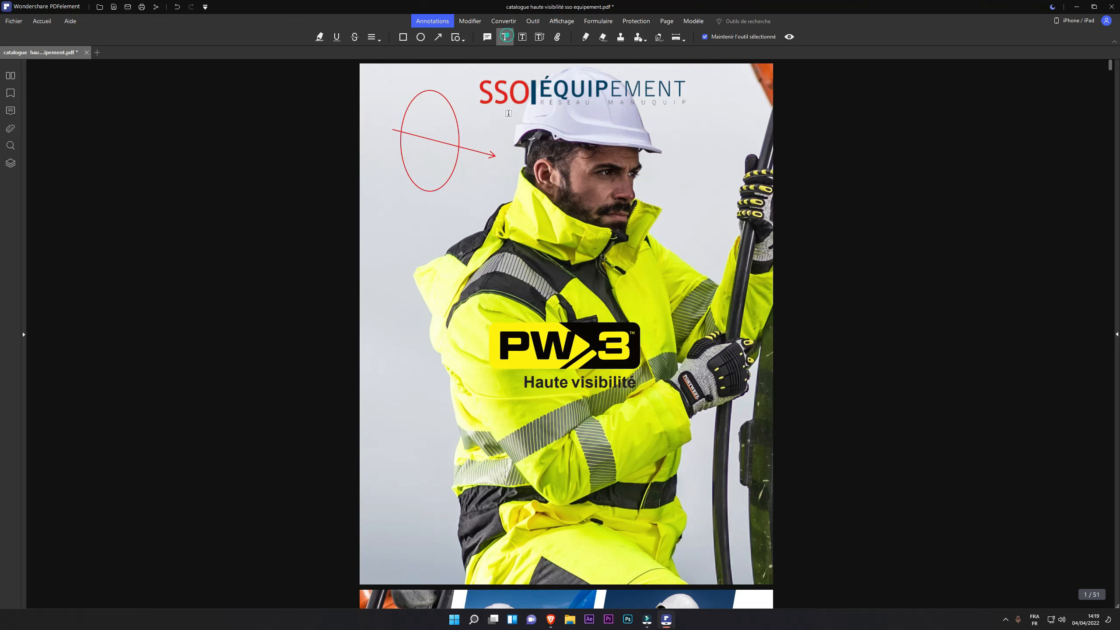
pyautogui.click(497, 128)
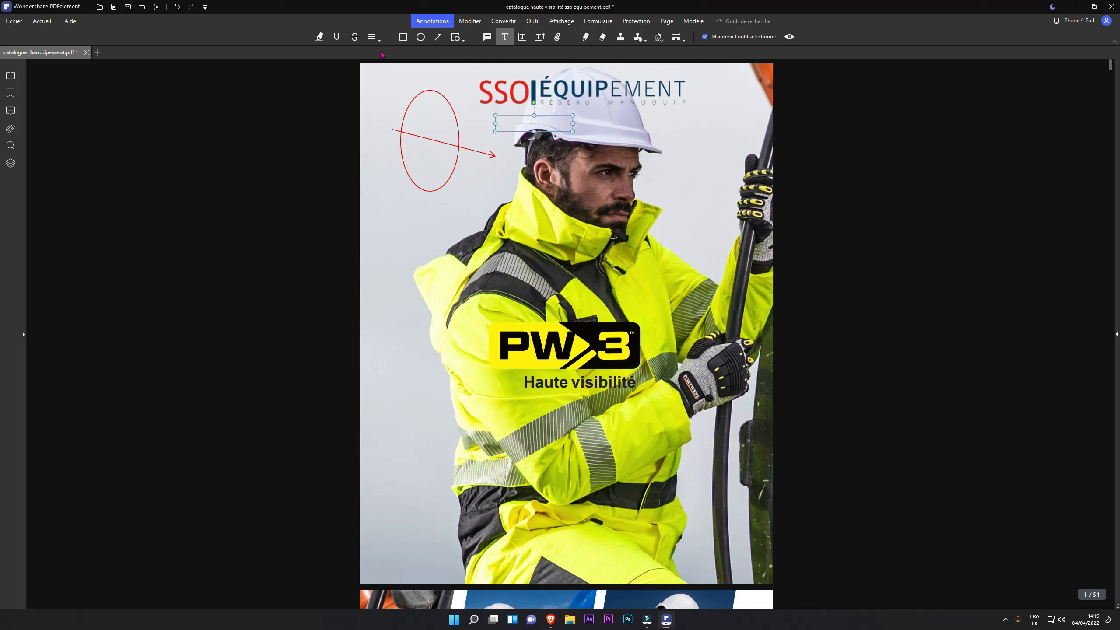
# Move the SSO Équipement logo slightly left and pull the W, P, yellow arrow and black shape of the PW3 logo apart
pyautogui.click(479, 24)
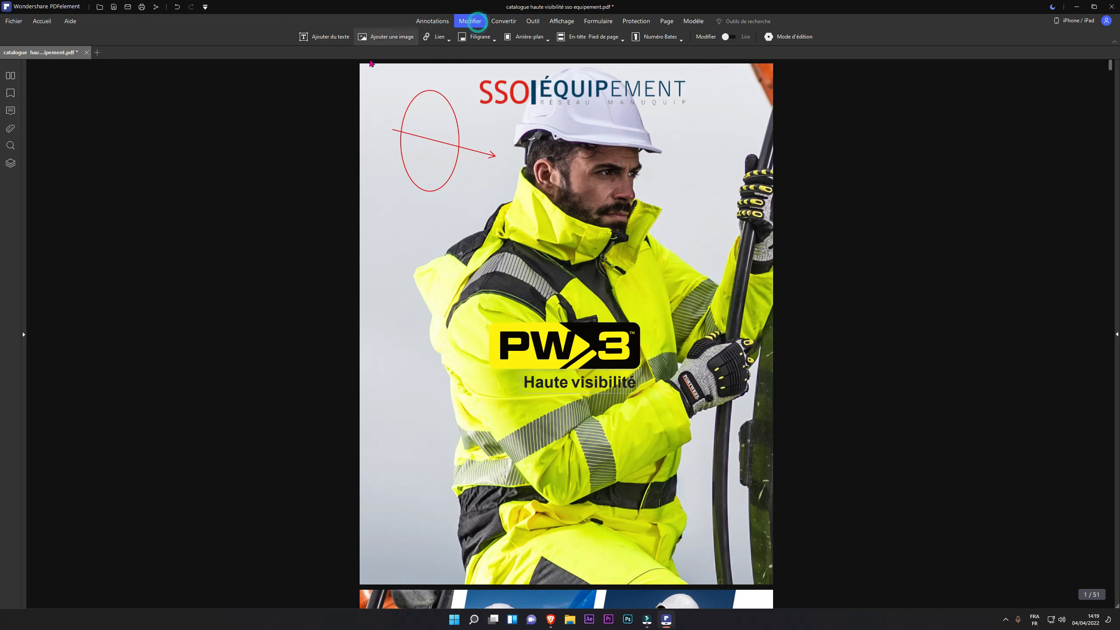
pyautogui.moveTo(559, 114); pyautogui.dragTo(554, 185)
pyautogui.moveTo(561, 102); pyautogui.dragTo(558, 102)
pyautogui.moveTo(554, 355); pyautogui.dragTo(555, 298)
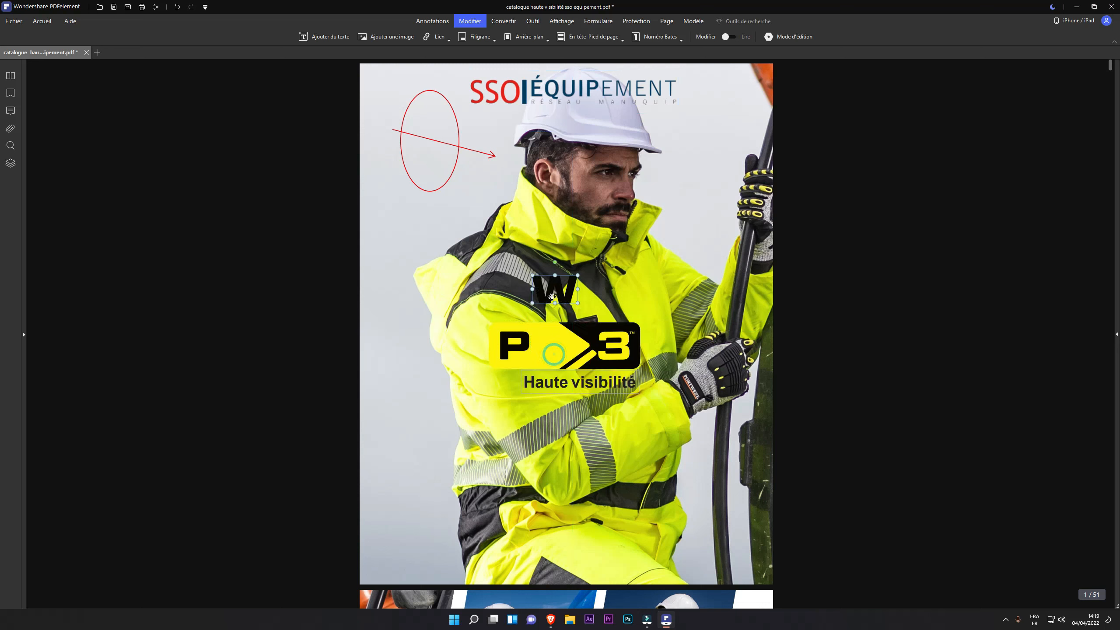
pyautogui.moveTo(513, 343); pyautogui.dragTo(481, 282)
pyautogui.moveTo(553, 349); pyautogui.dragTo(484, 355)
pyautogui.moveTo(591, 333); pyautogui.dragTo(635, 267)
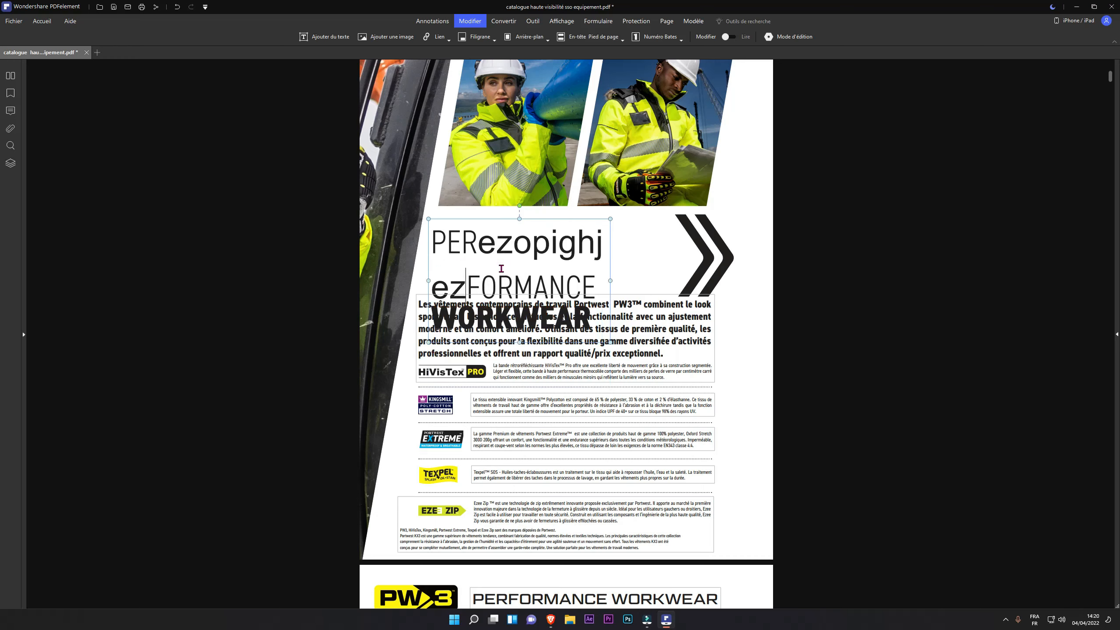
# Delete part of the stray text in the PERFORMANCE WORKWEAR heading on page 2 and return to the cover page
pyautogui.press('BackSpace')
pyautogui.press('BackSpace')
pyautogui.press('BackSpace')
pyautogui.press('BackSpace')
pyautogui.scroll(-5, 574, 401)
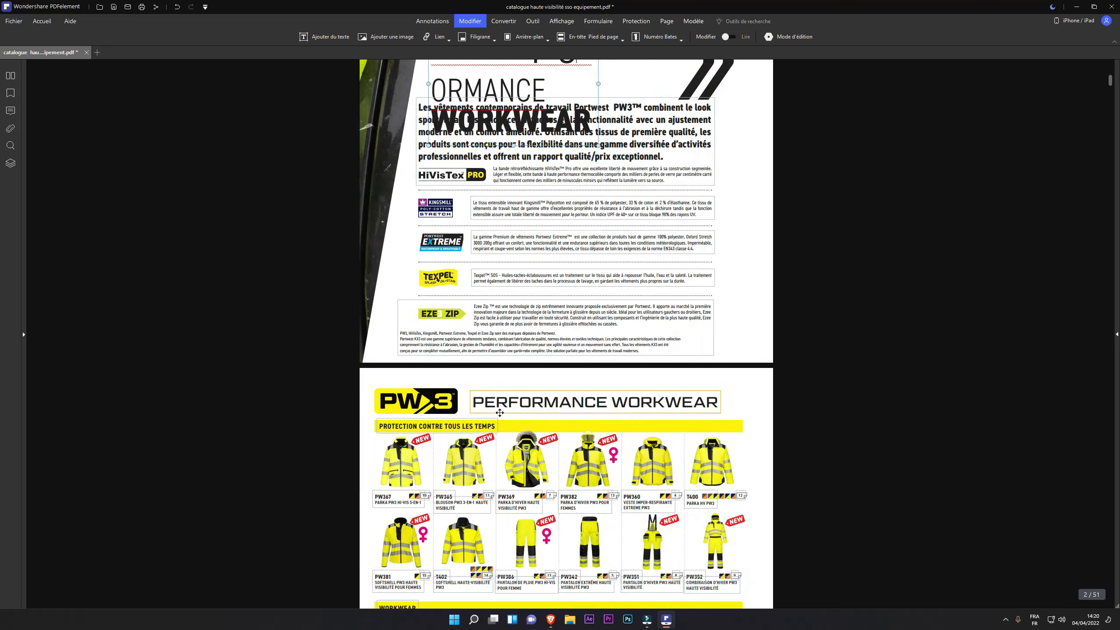
pyautogui.click(579, 430)
pyautogui.scroll(18, 614, 455)
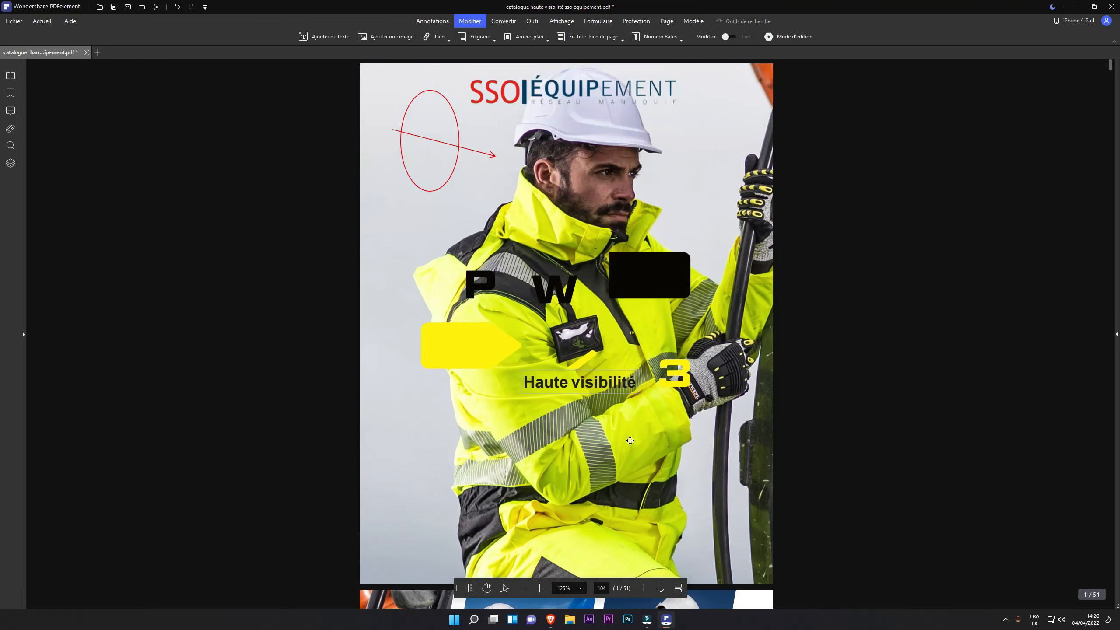
# Add the text "rtehrthtrh" on the blank background beside the man's shoulder on the cover
pyautogui.click(320, 41)
pyautogui.click(381, 247)
pyautogui.write('rtehrthtrh')
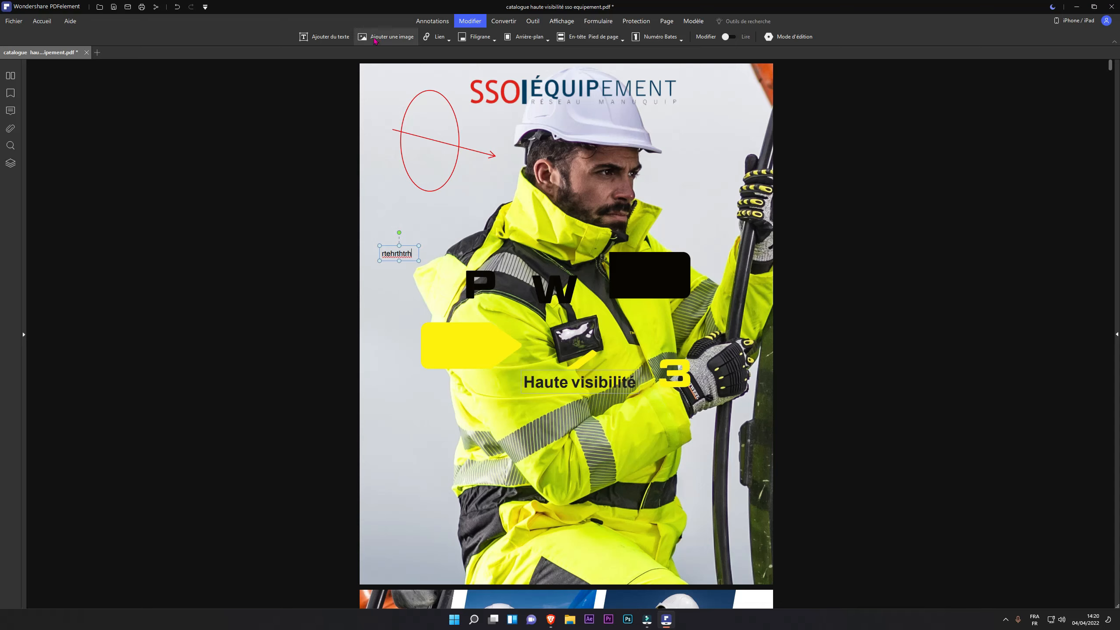
# Insert the image C676_LS_2.jpg on the cover, shrink it and place it near the page's lower left corner
pyautogui.click(374, 39)
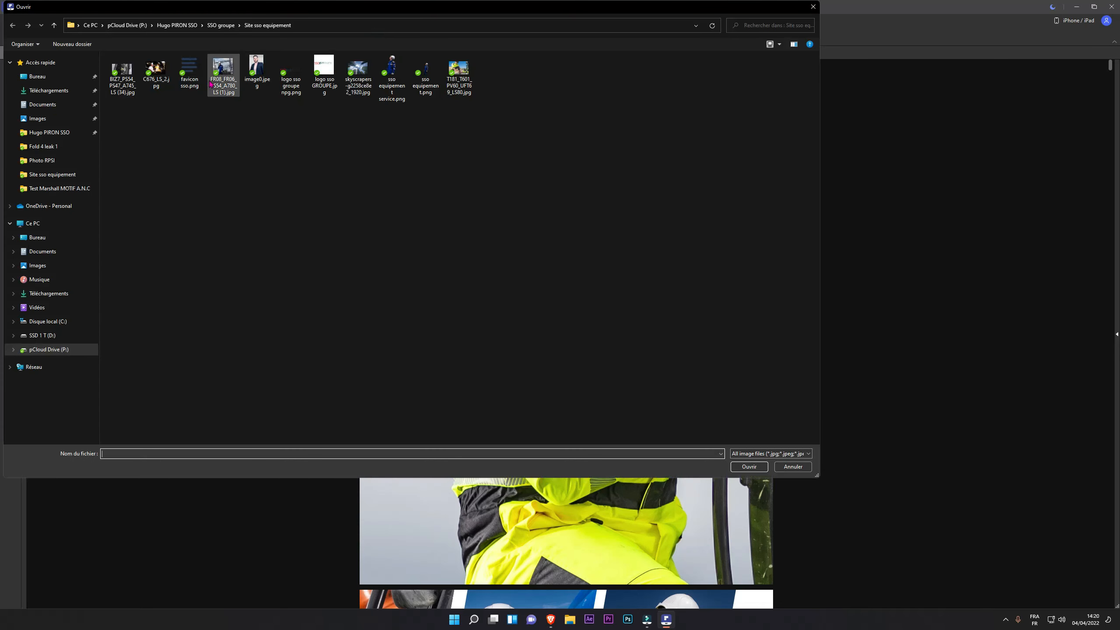
pyautogui.click(155, 70)
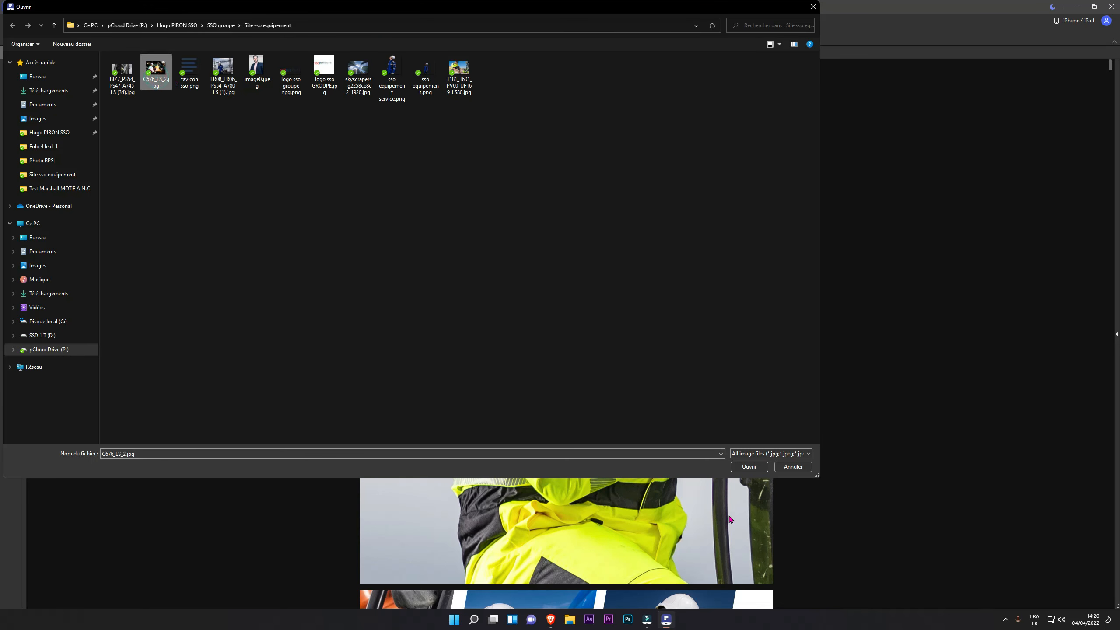
pyautogui.click(748, 467)
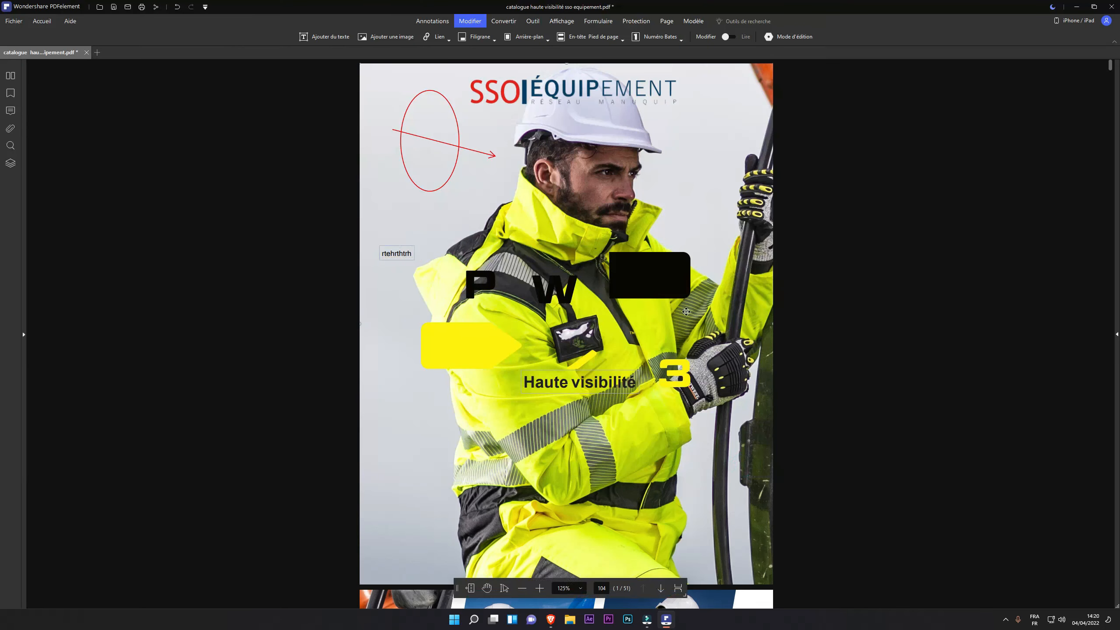
pyautogui.moveTo(484, 170); pyautogui.dragTo(576, 389)
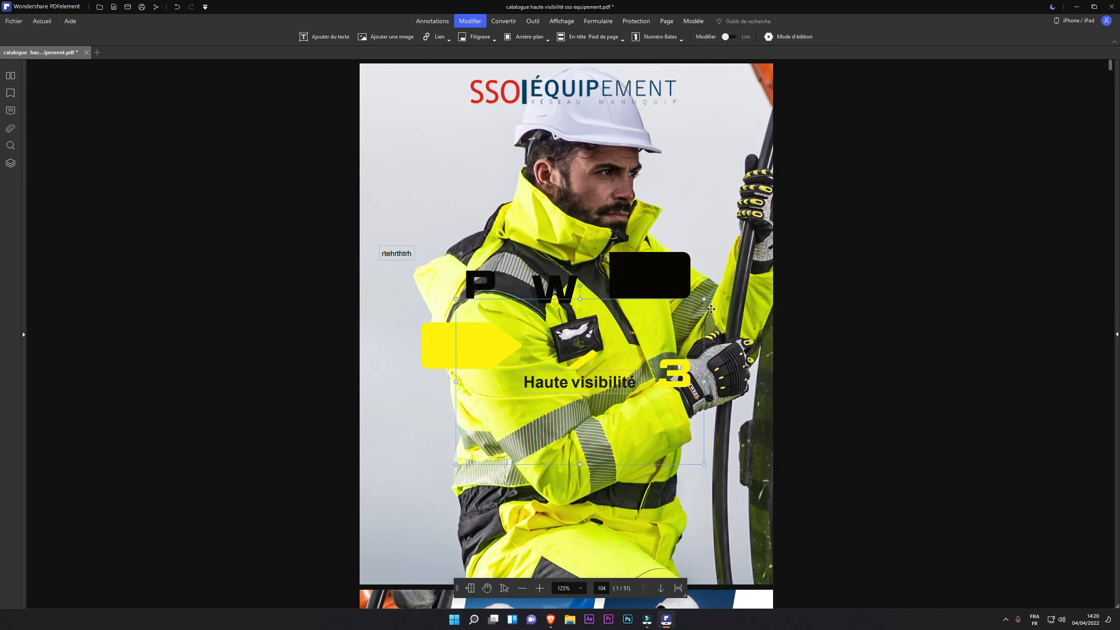
pyautogui.moveTo(706, 300); pyautogui.dragTo(589, 377)
pyautogui.click(396, 526)
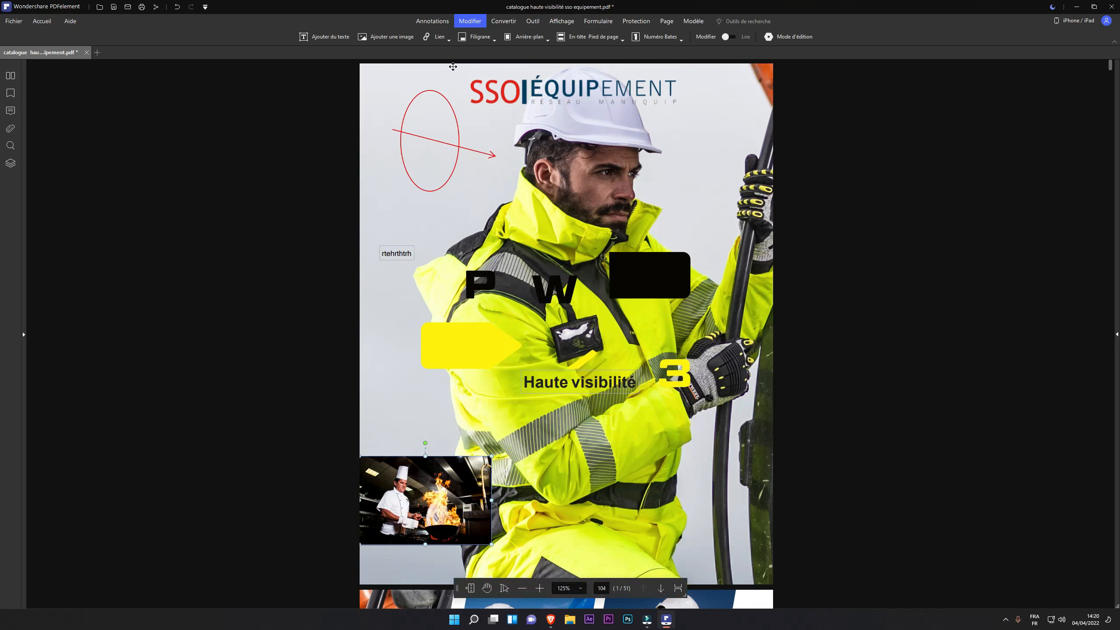
# Examine the link, watermark, background, header and footer, and Bates numbering options, the edit/read switch, and the line and paragraph editing modes
pyautogui.click(448, 38)
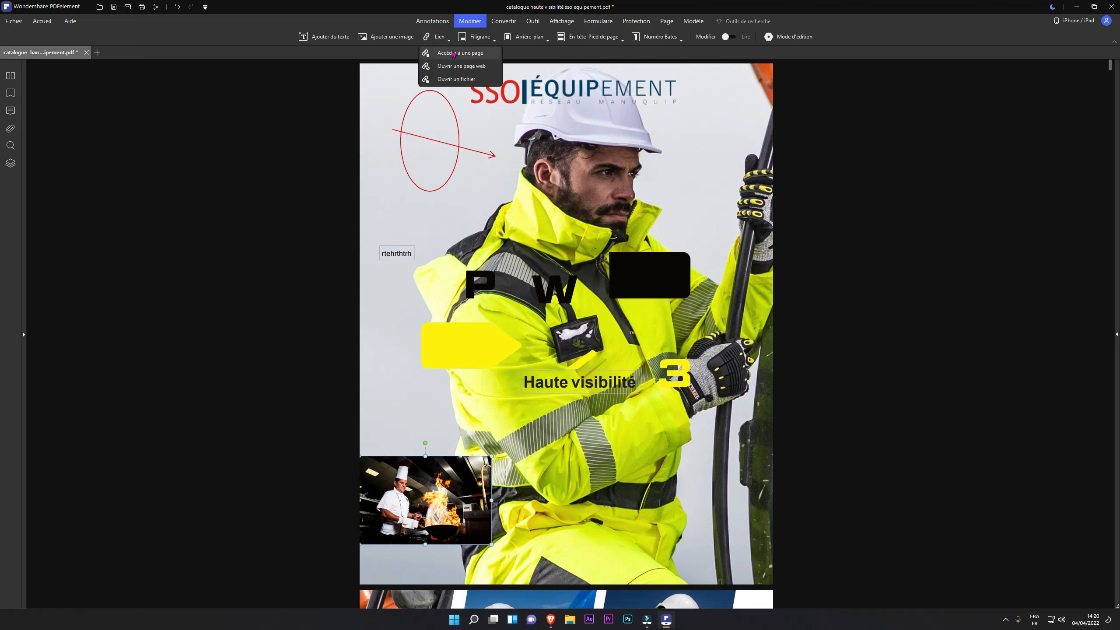
pyautogui.click(489, 38)
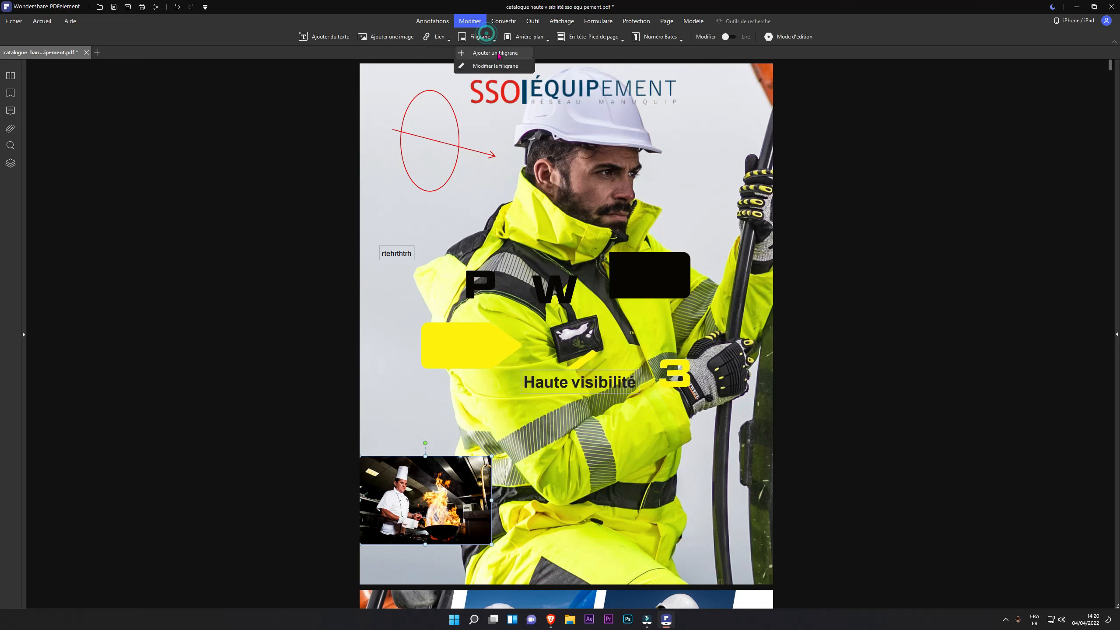
pyautogui.click(547, 40)
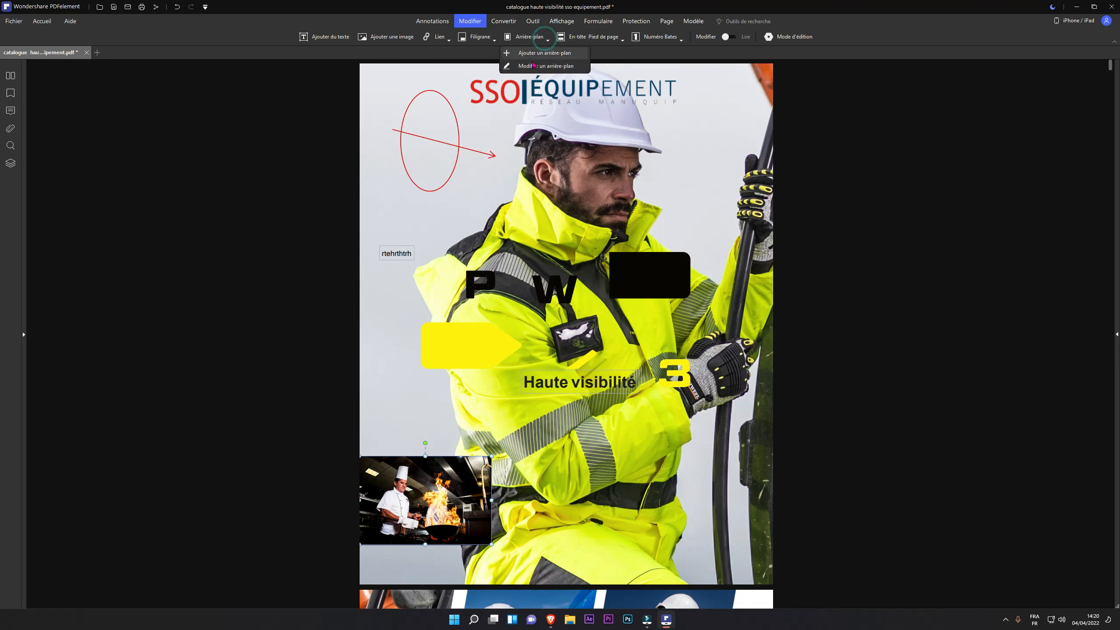
pyautogui.click(614, 38)
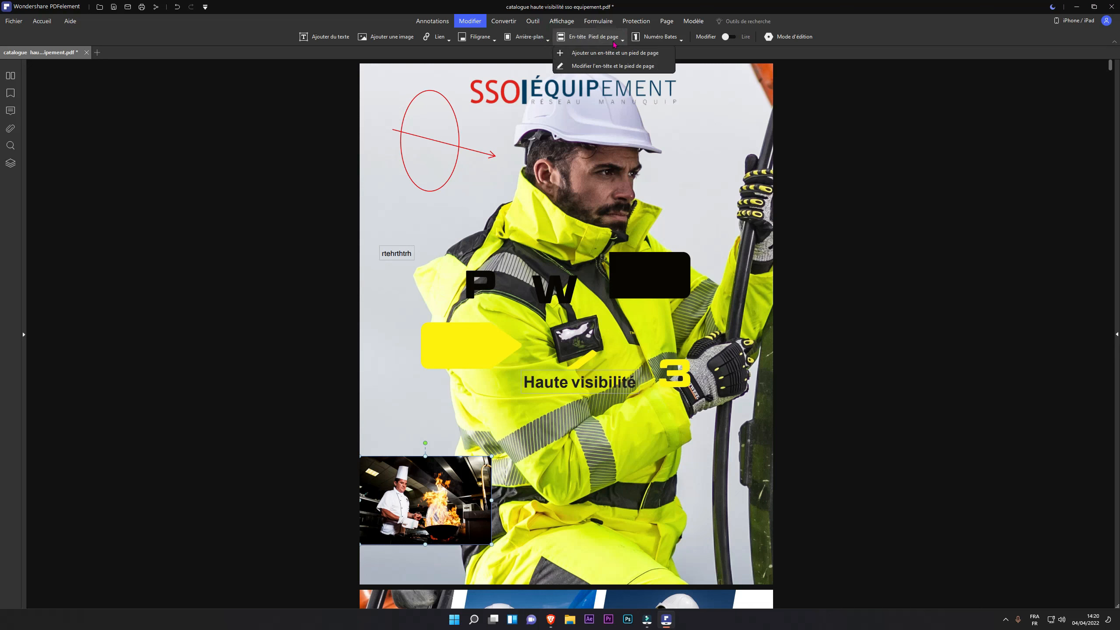
pyautogui.click(665, 40)
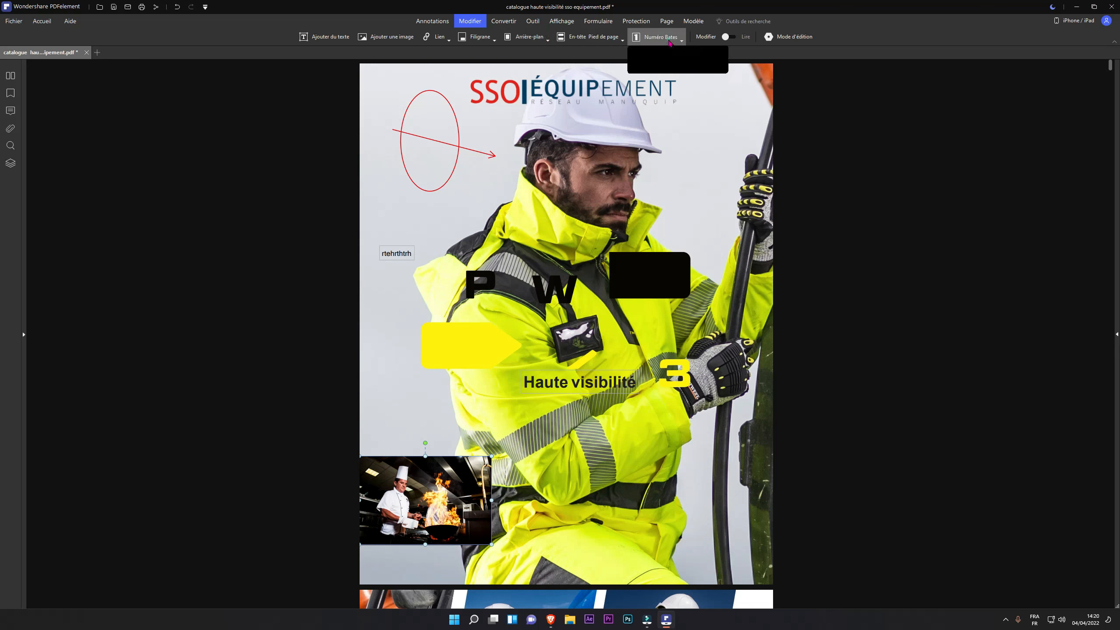
pyautogui.click(728, 38)
pyautogui.click(727, 36)
pyautogui.click(731, 37)
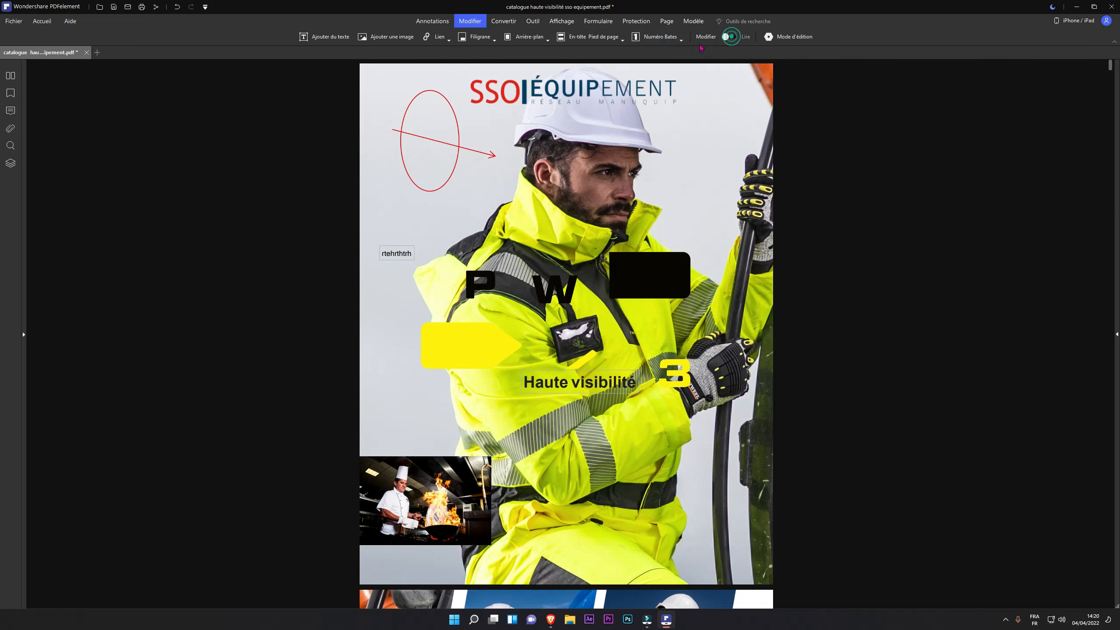
pyautogui.click(780, 39)
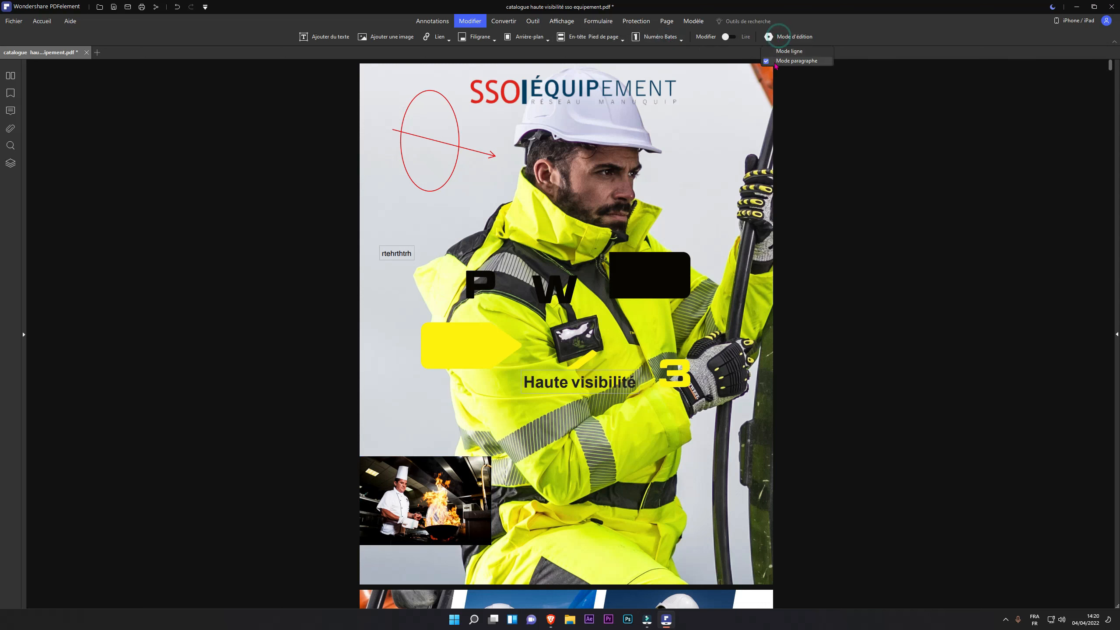
pyautogui.click(800, 48)
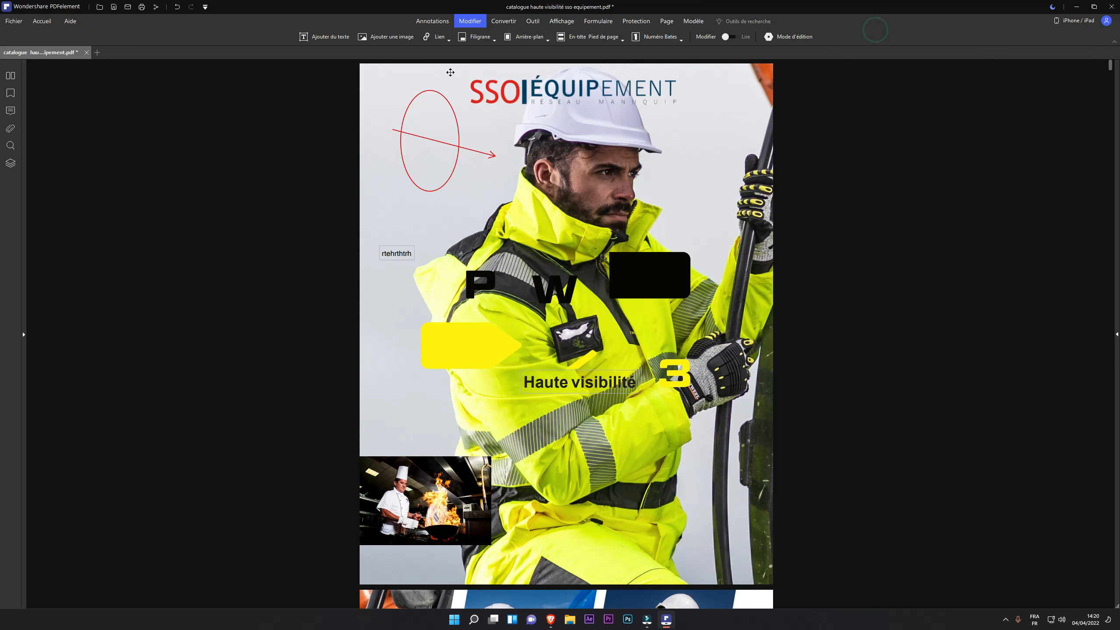
# Examine the available conversion formats, including EPUB, RTF, HTML and HWP, and the file tools such as OCR and compression
pyautogui.click(506, 22)
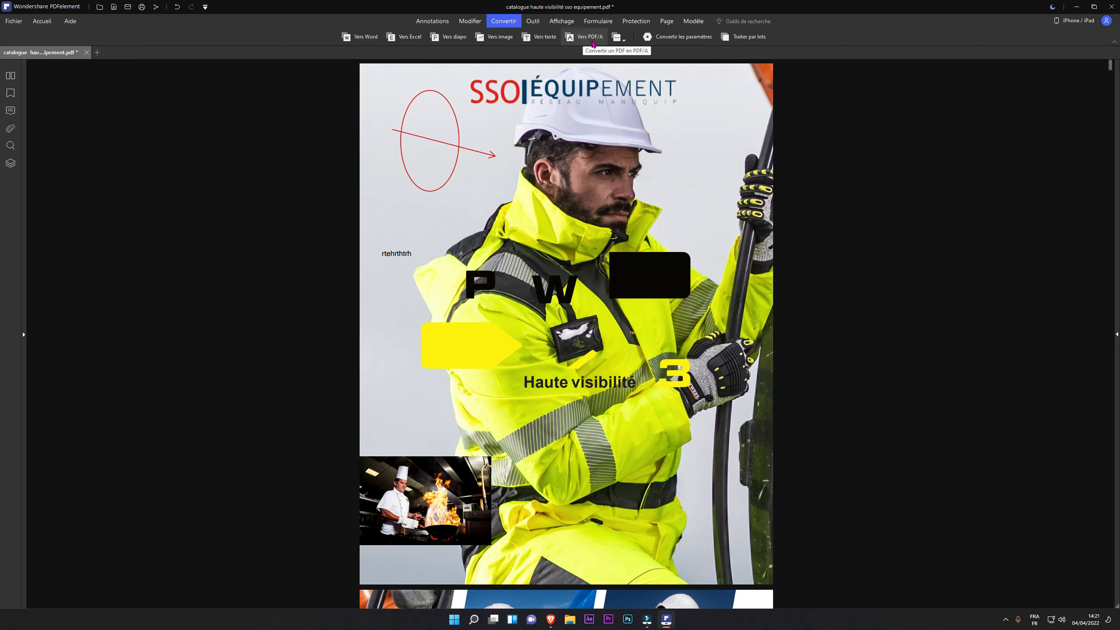
pyautogui.click(622, 40)
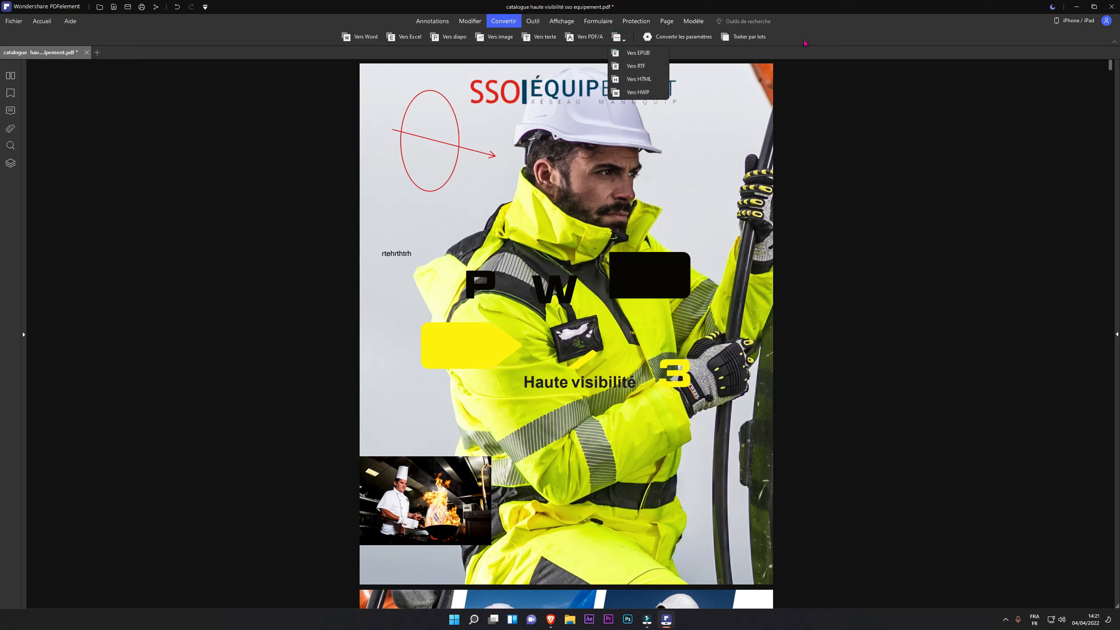
pyautogui.click(828, 35)
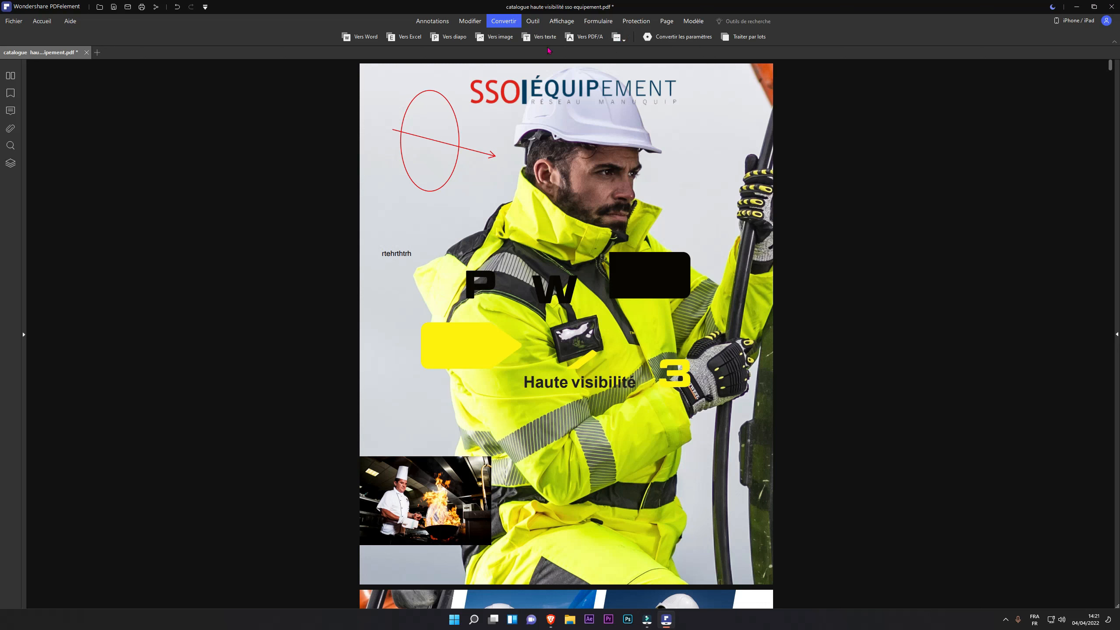
pyautogui.click(533, 21)
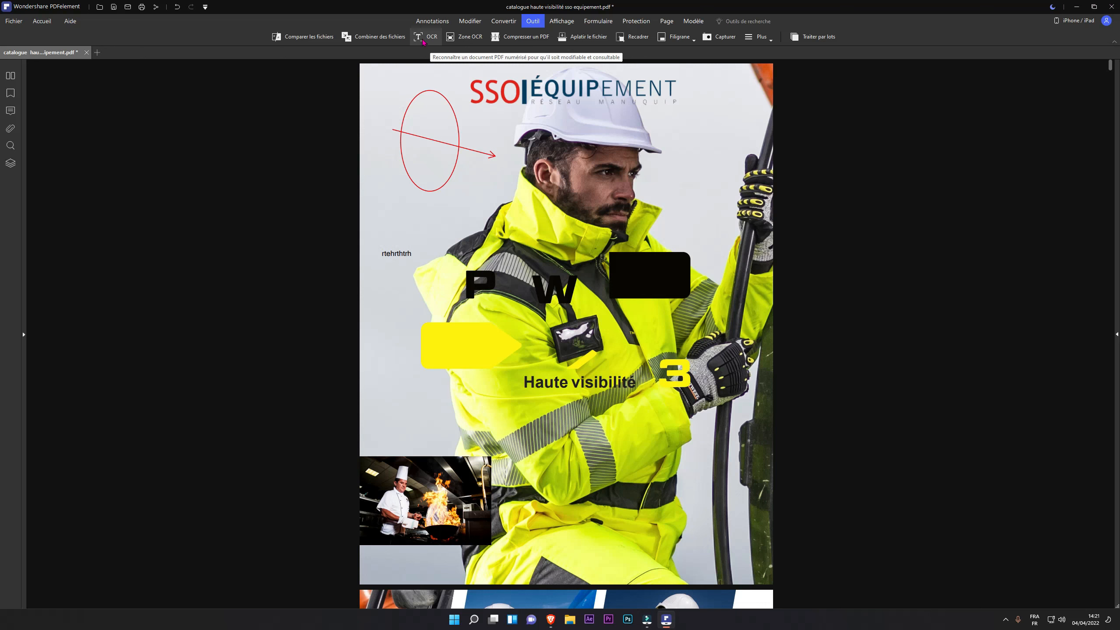
# Examine the catalogue's second page, the additional file tools such as data extraction, and the display, form and protection tools
pyautogui.scroll(-15, 460, 311)
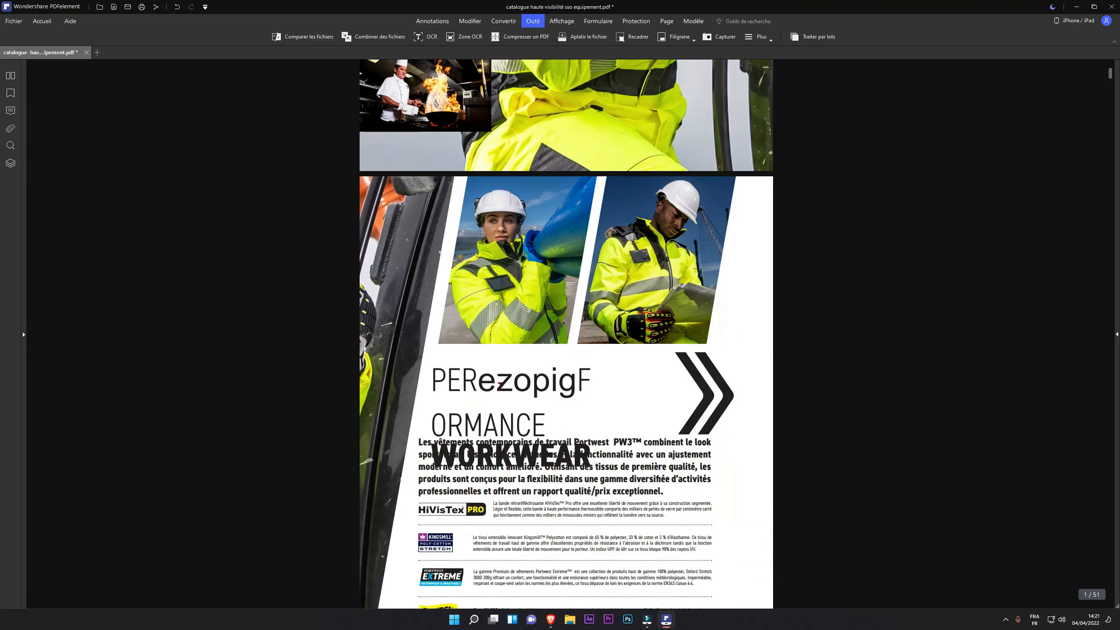
pyautogui.scroll(15, 489, 398)
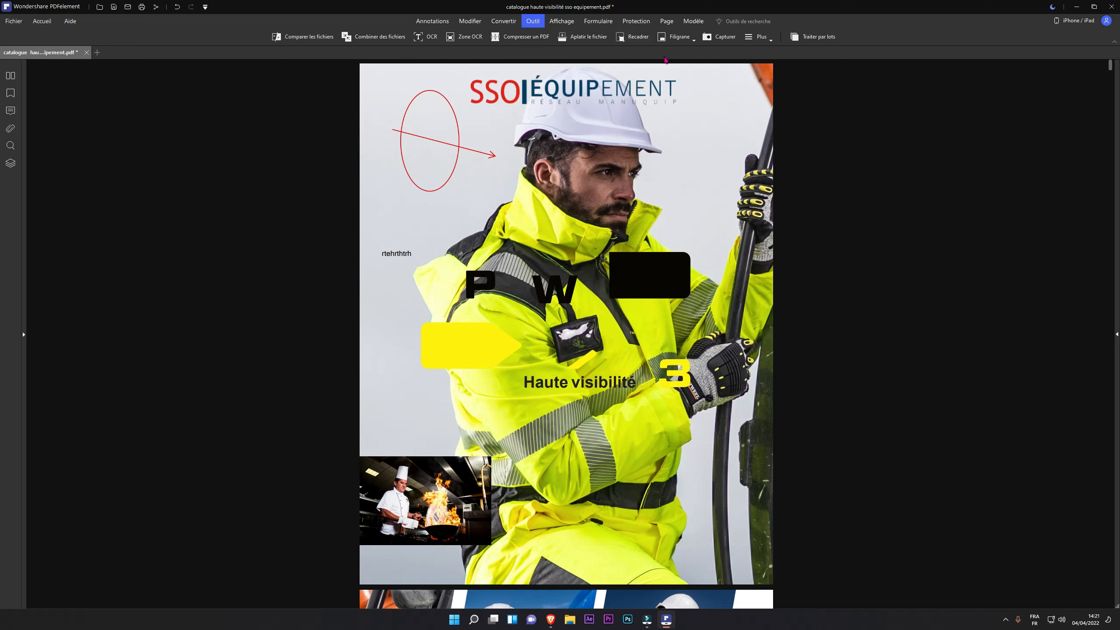
pyautogui.click(766, 43)
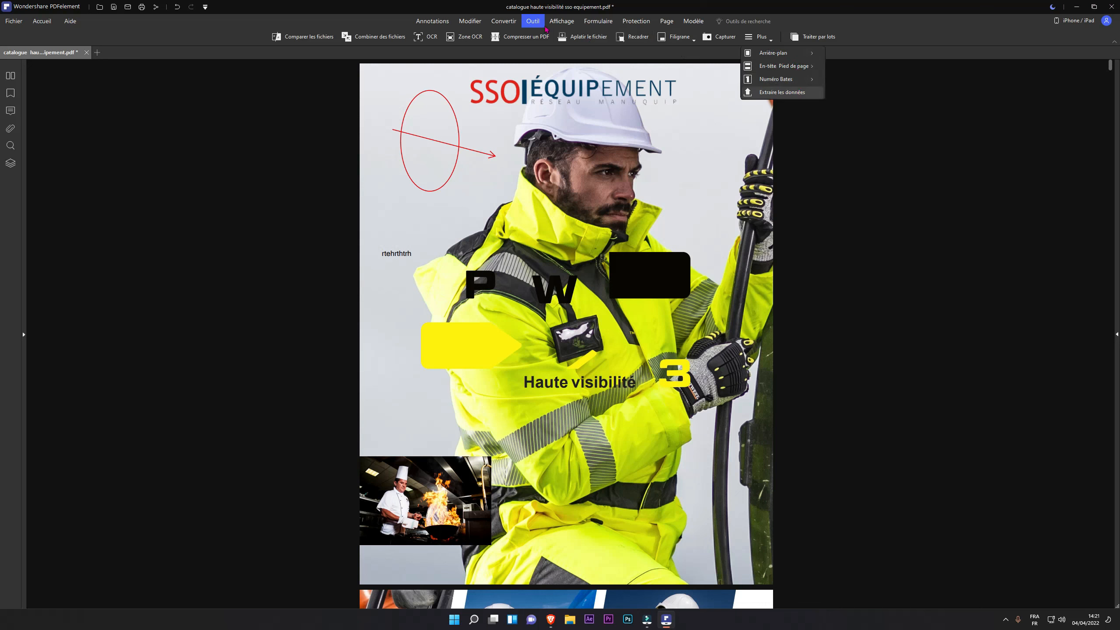
pyautogui.click(562, 21)
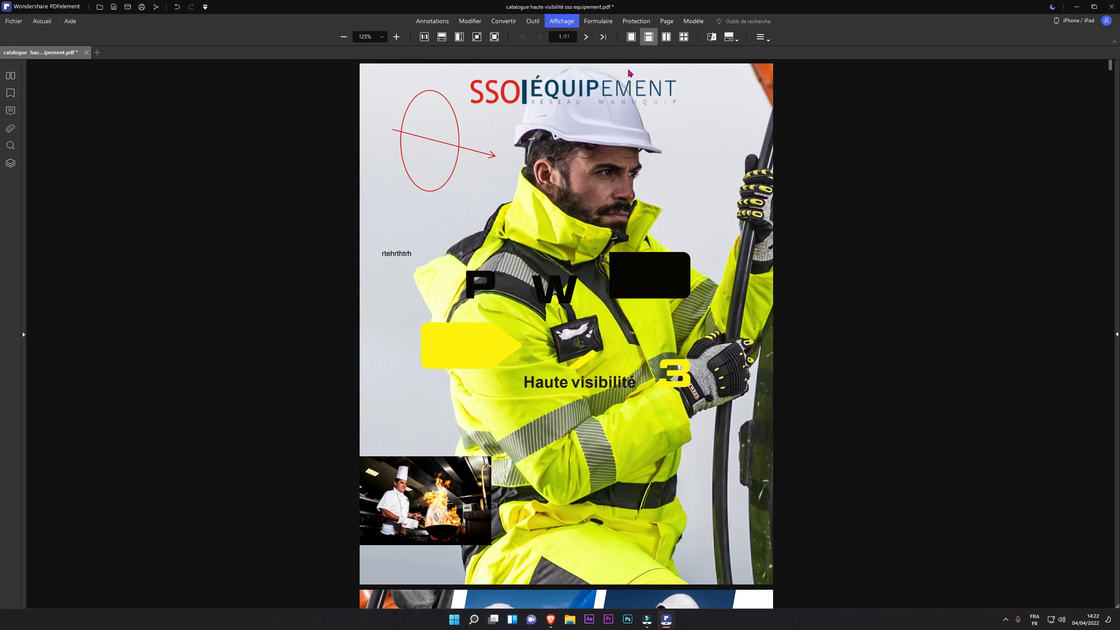
pyautogui.click(598, 20)
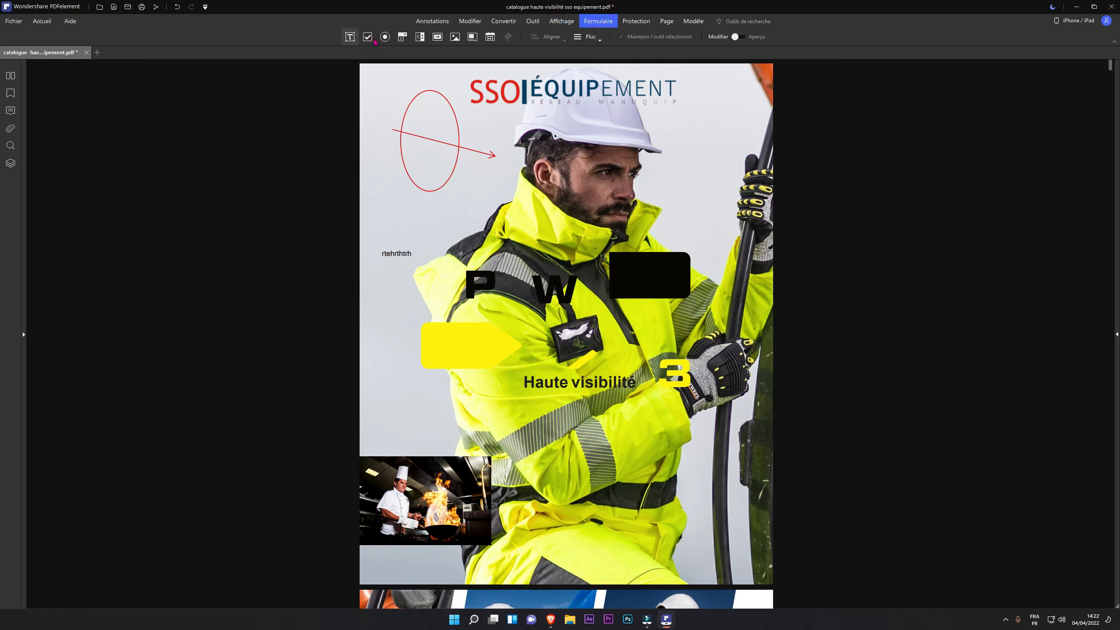
pyautogui.click(635, 20)
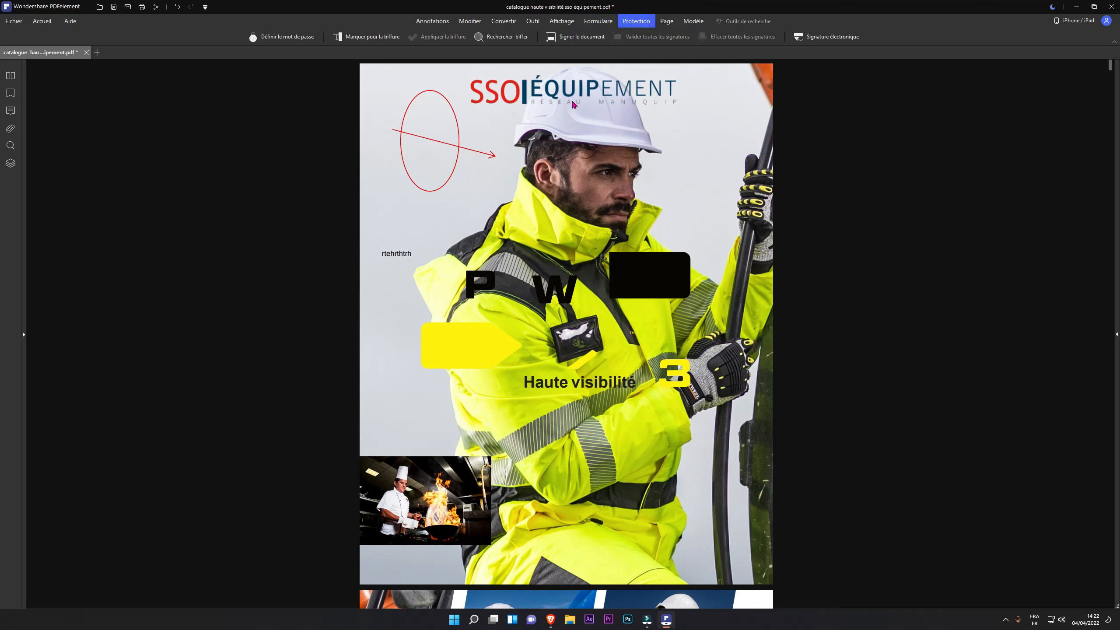
# Examine the password security settings for opening, permissions, printing and AES or RC4 encryption, and leave them without saving
pyautogui.click(252, 36)
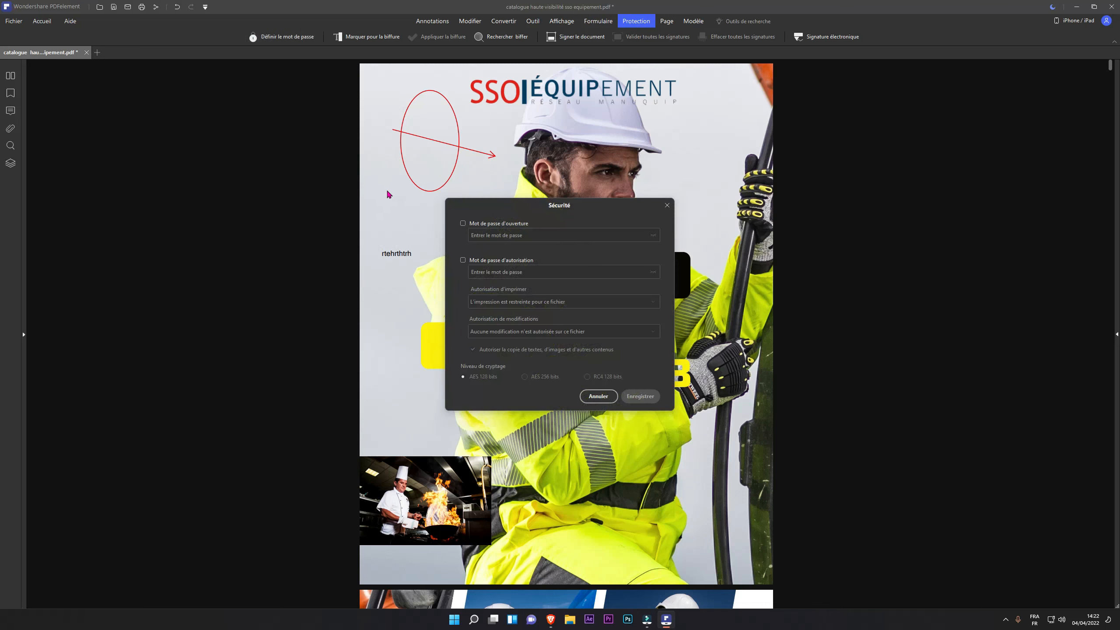
pyautogui.click(485, 235)
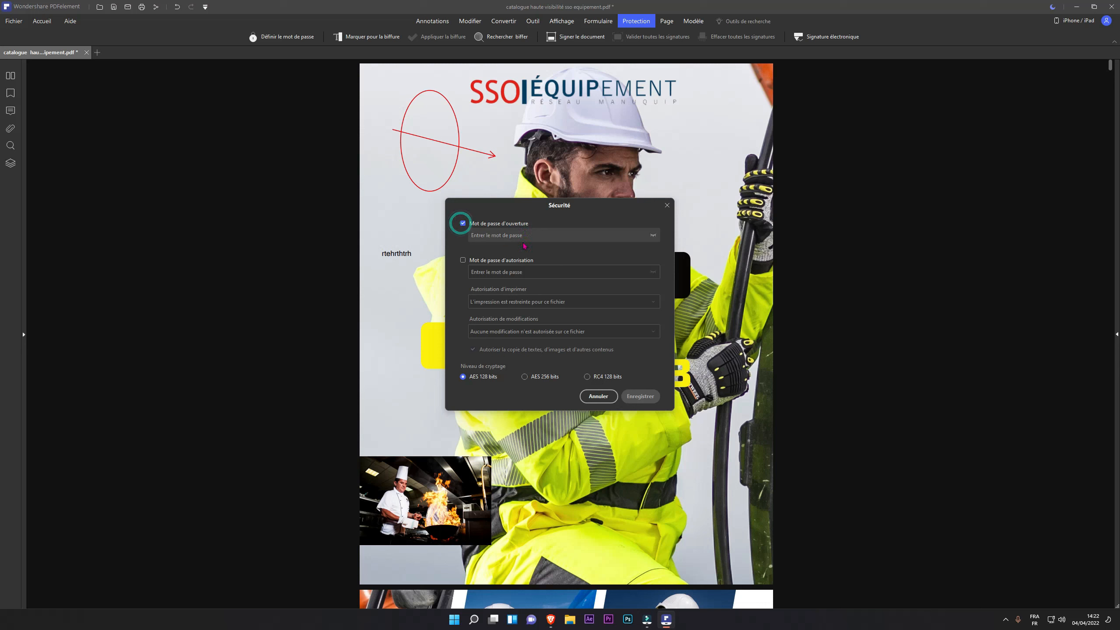
pyautogui.click(461, 261)
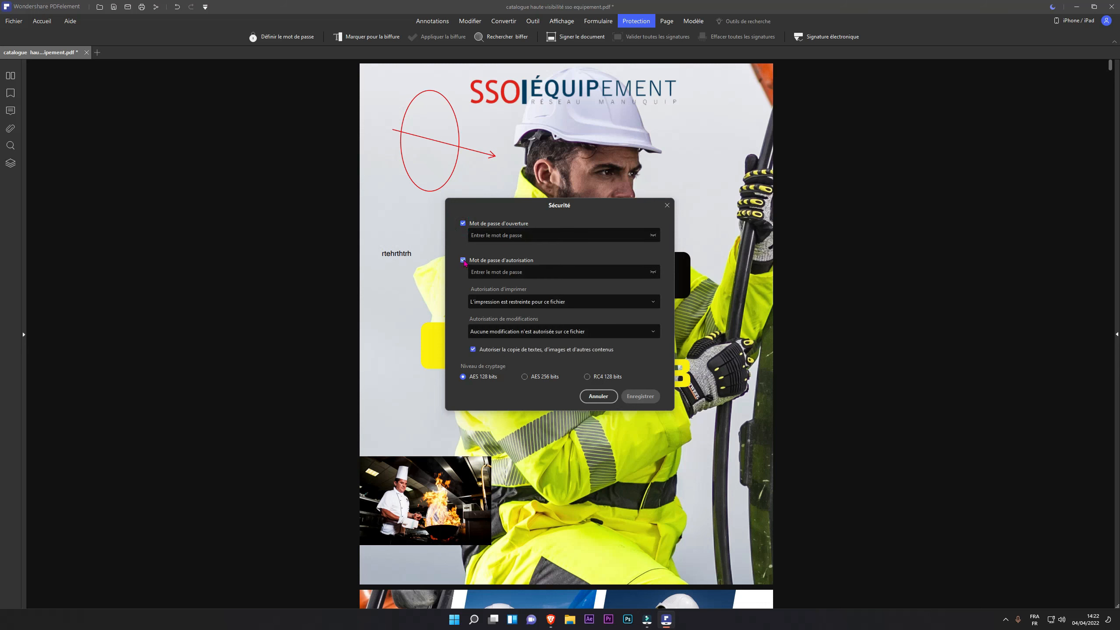
pyautogui.click(521, 301)
pyautogui.click(519, 315)
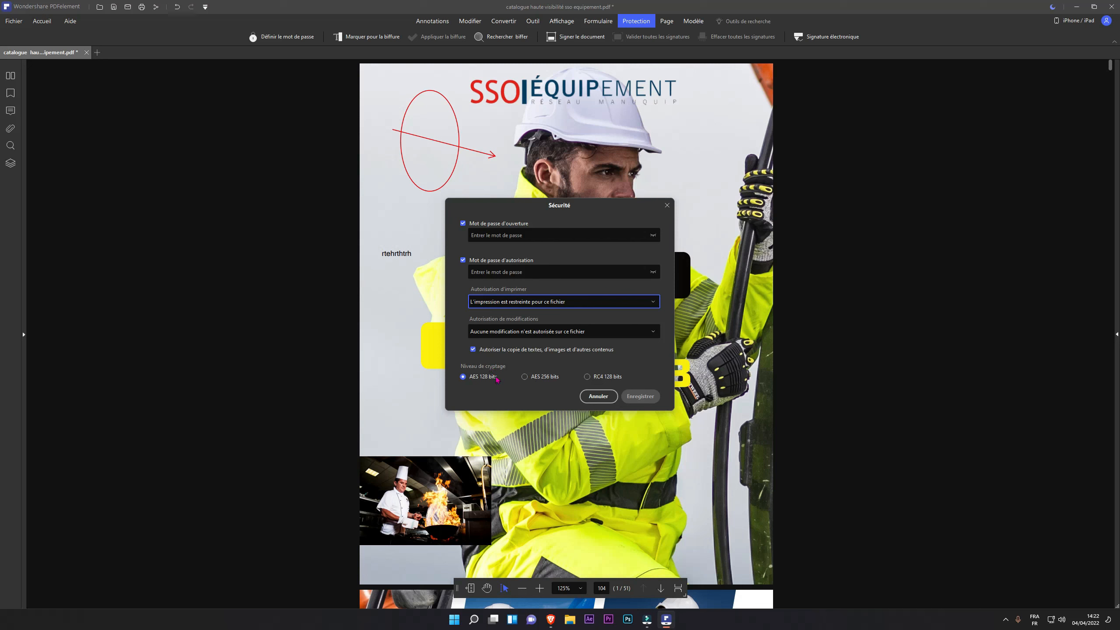
pyautogui.click(618, 380)
pyautogui.click(464, 377)
pyautogui.click(598, 396)
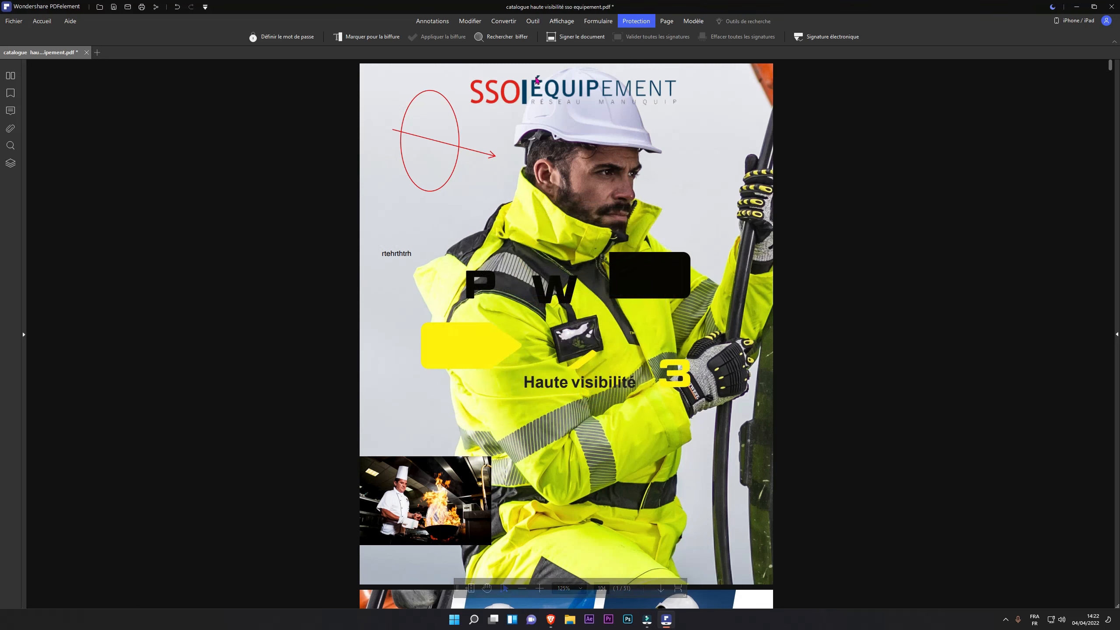
# Examine the page and annotation tools, and the document's page thumbnails, bookmarks, comments and attachments
pyautogui.click(666, 22)
pyautogui.click(433, 21)
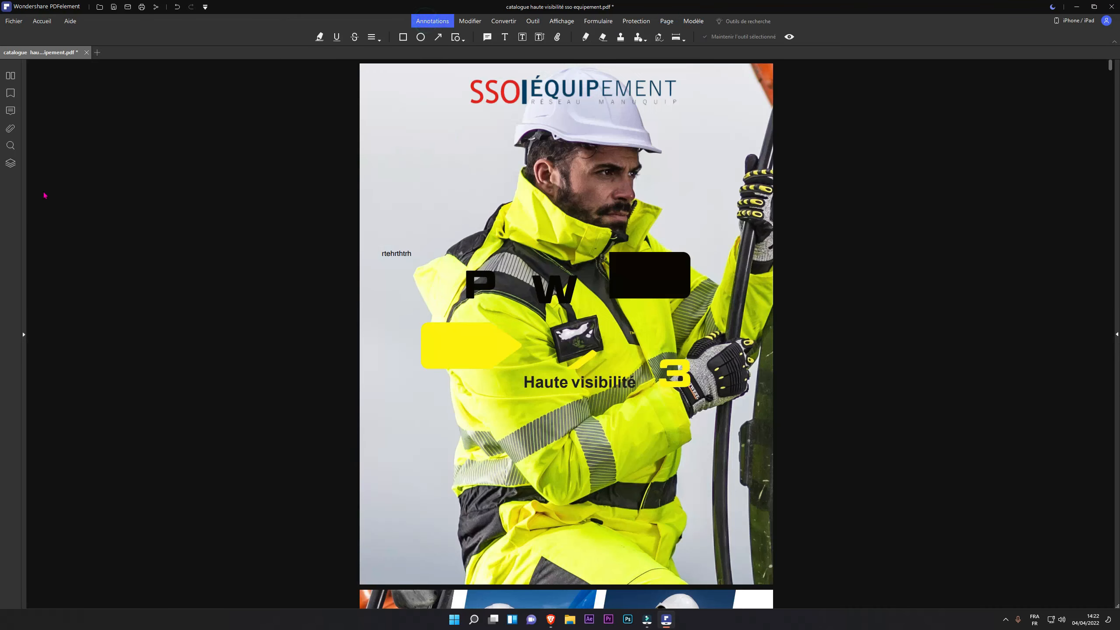
pyautogui.click(10, 75)
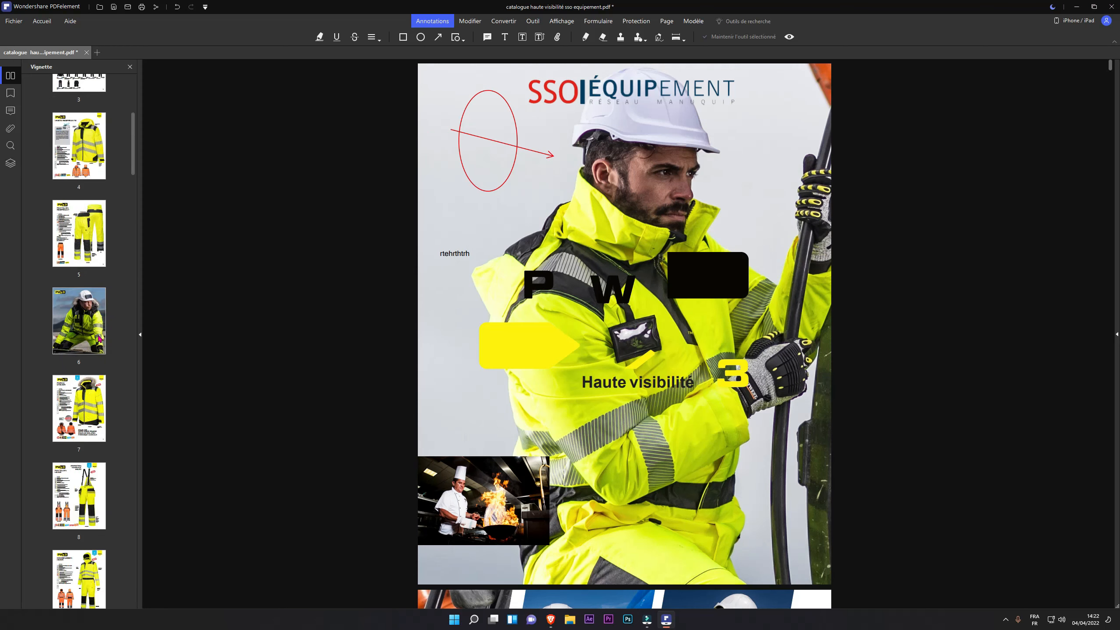
pyautogui.click(10, 92)
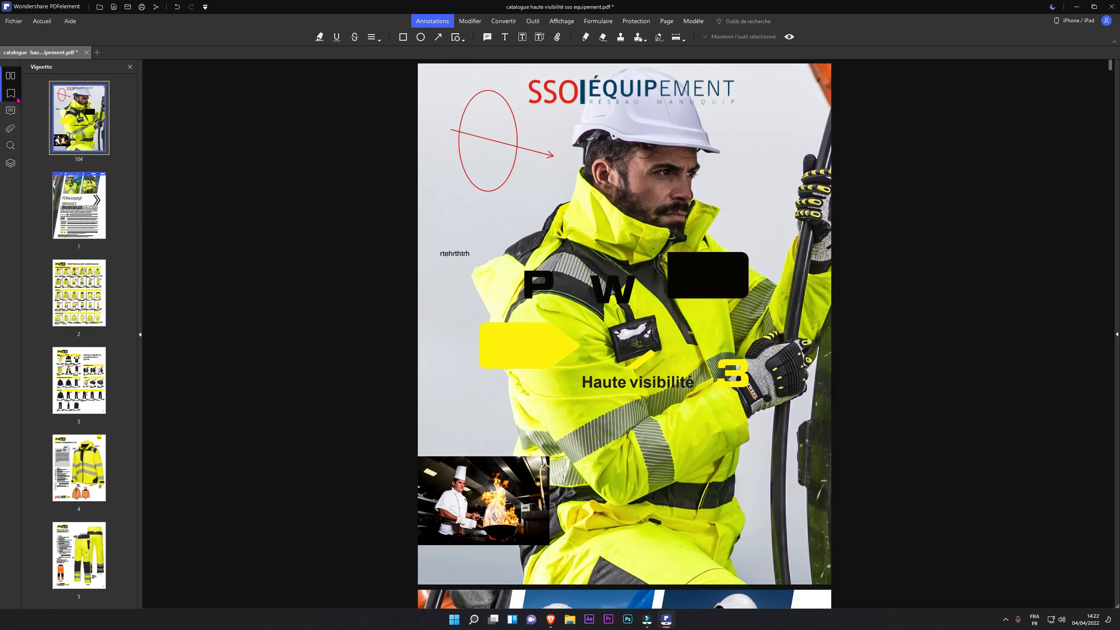
pyautogui.click(10, 111)
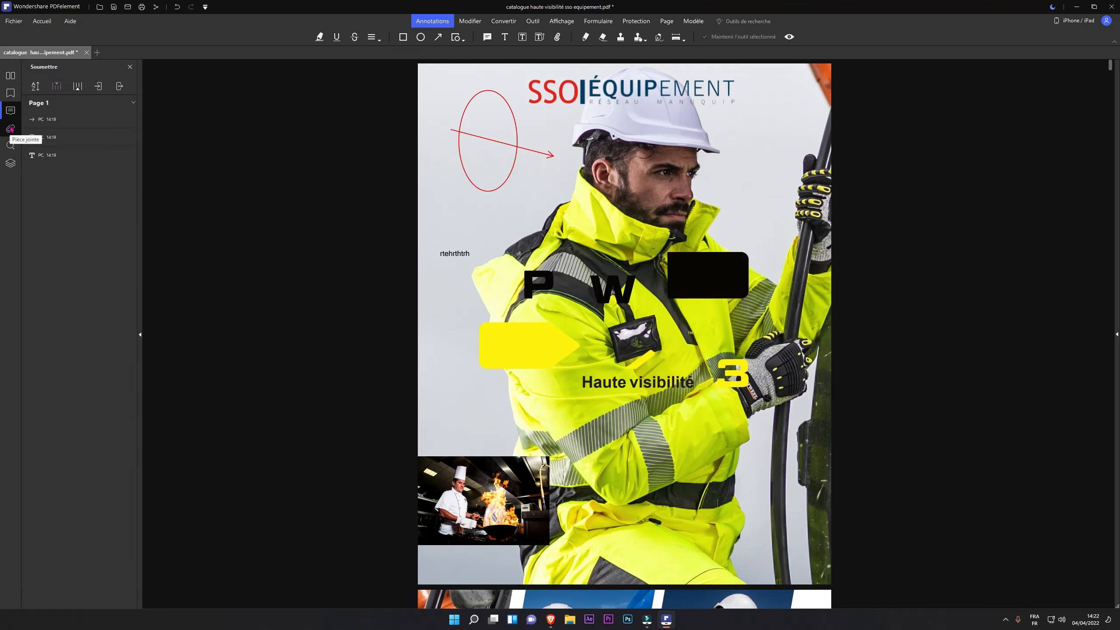
pyautogui.click(11, 128)
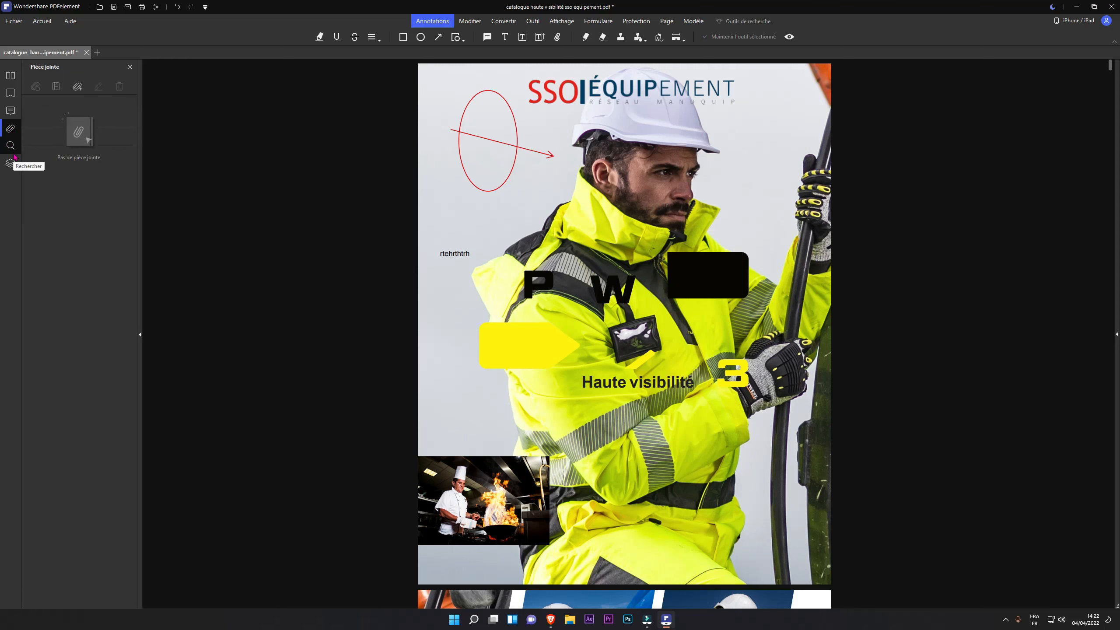
# Search the document for "haut visibilité"
pyautogui.click(10, 145)
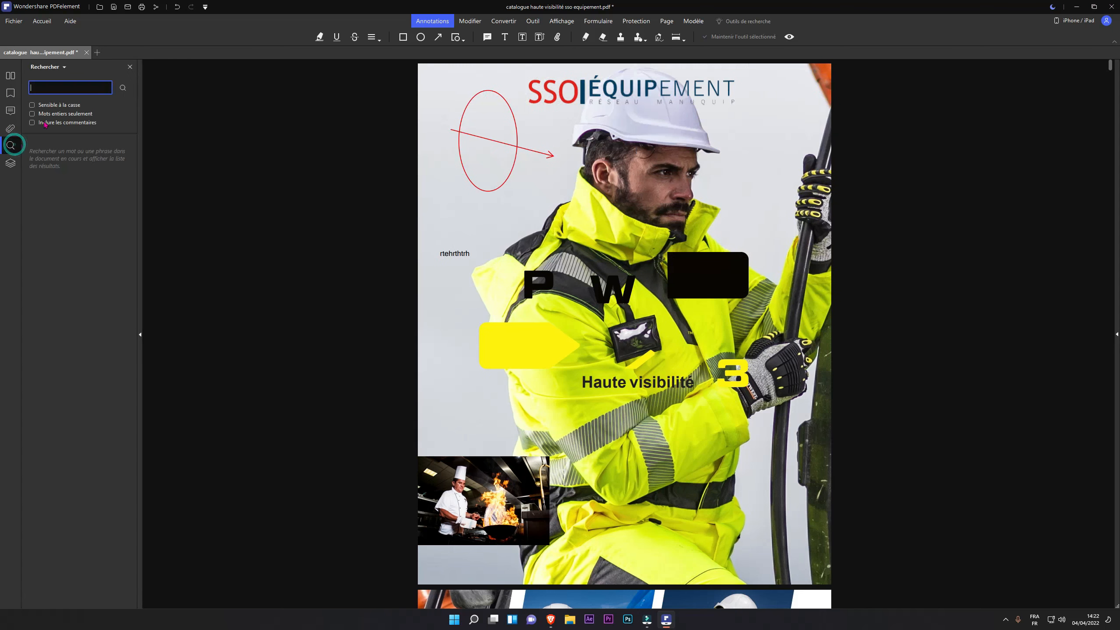
pyautogui.click(73, 91)
pyautogui.write('haut visibilité')
pyautogui.press('Return')
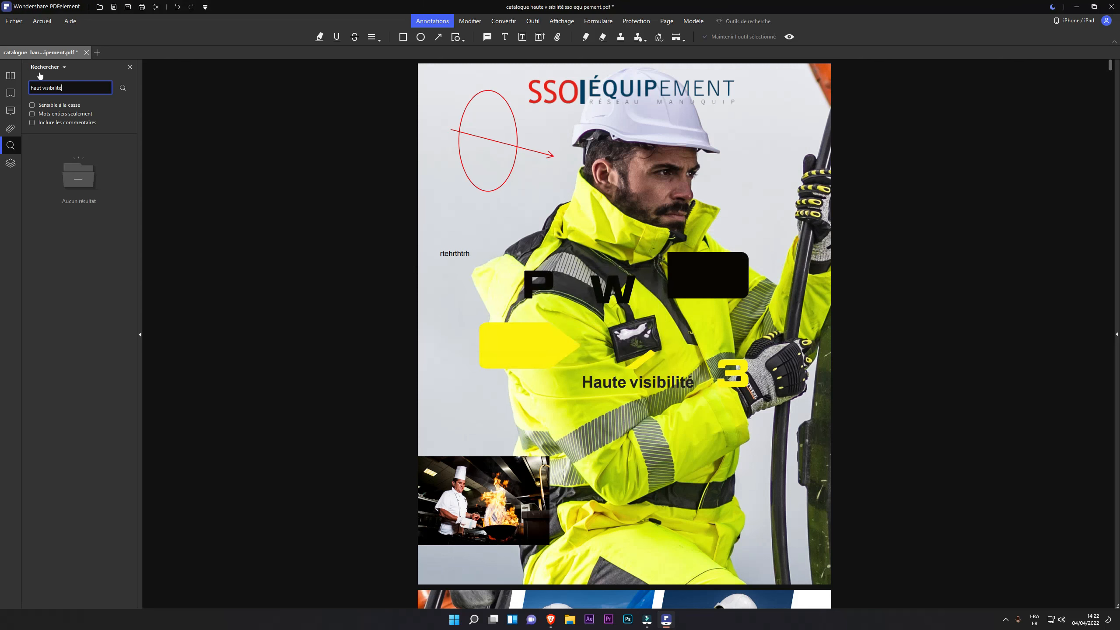
# Examine the layers, page thumbnails, file commands and start page, and return to the open catalogue
pyautogui.click(10, 163)
pyautogui.click(11, 74)
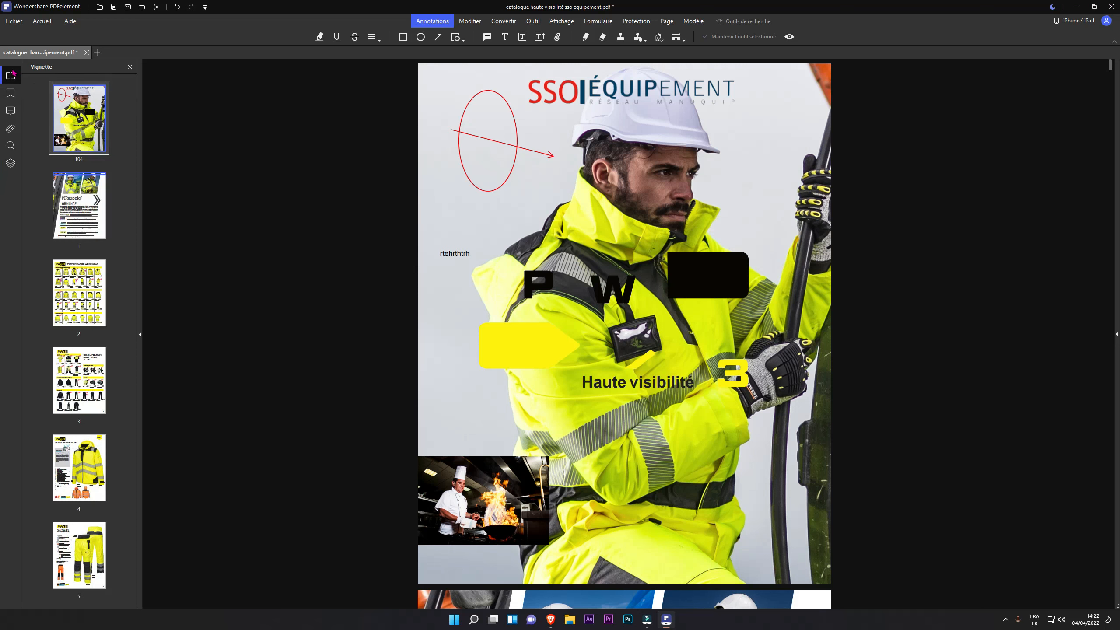
pyautogui.click(16, 22)
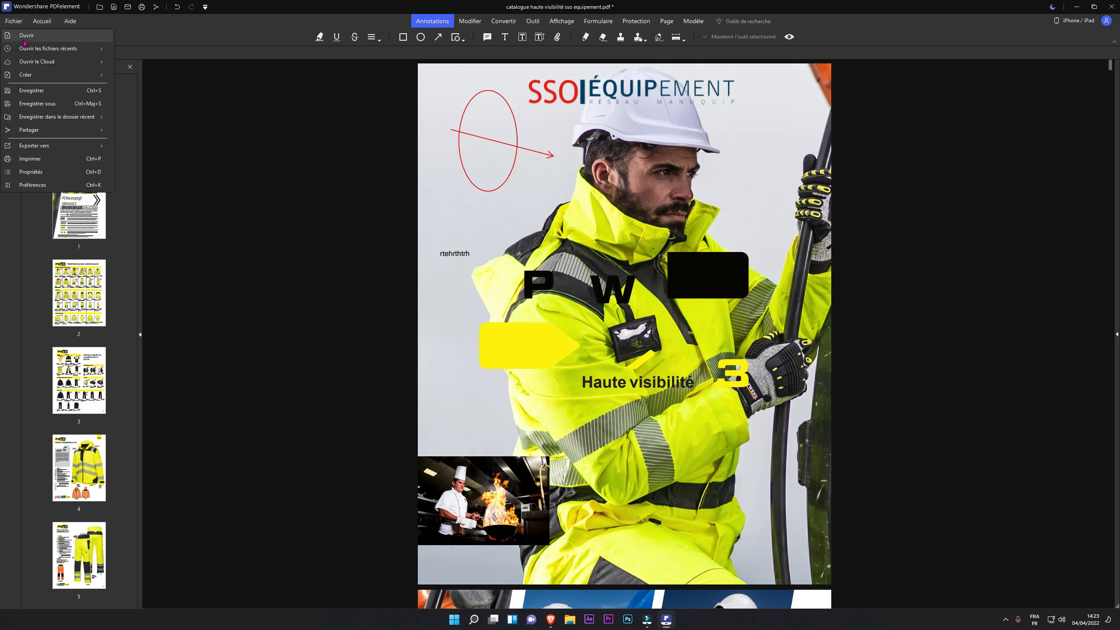
pyautogui.moveTo(30, 52)
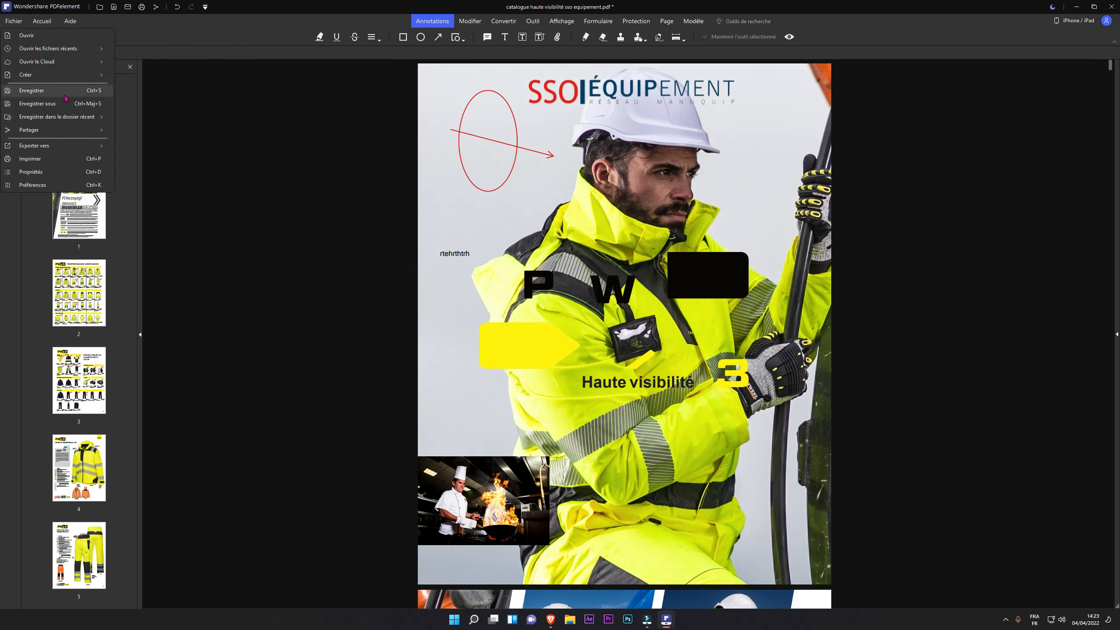
pyautogui.click(39, 32)
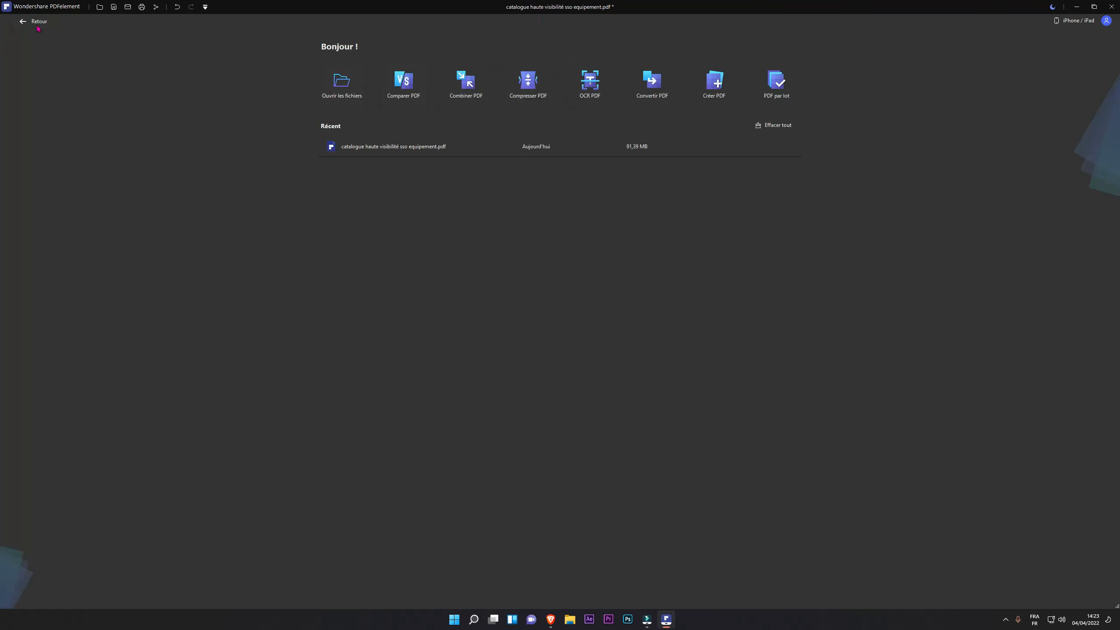
pyautogui.click(19, 22)
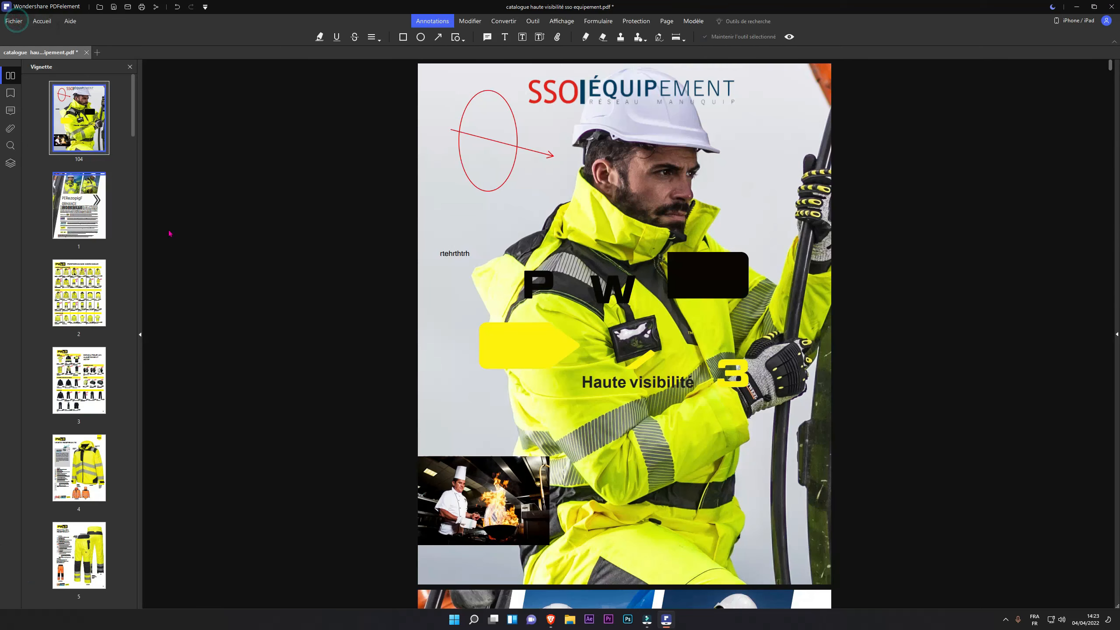
# Save the edited catalogue, and save a copy as "catalogue haute visibilité sso equipement-Copier.pdf" in the Site sso equipement folder
pyautogui.click(114, 8)
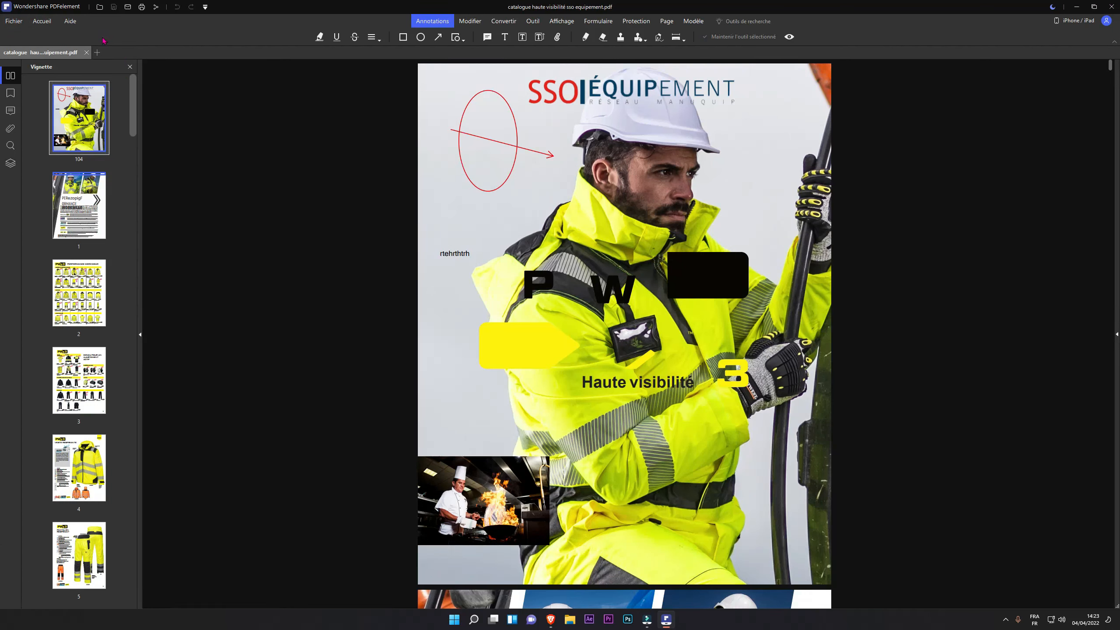
pyautogui.click(16, 21)
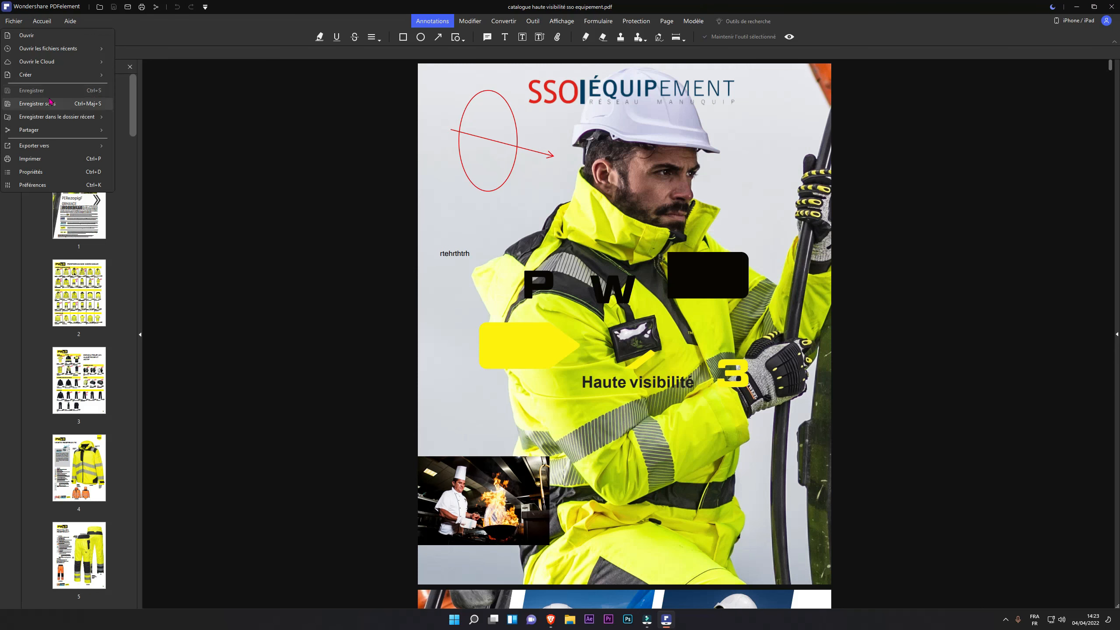
pyautogui.click(66, 104)
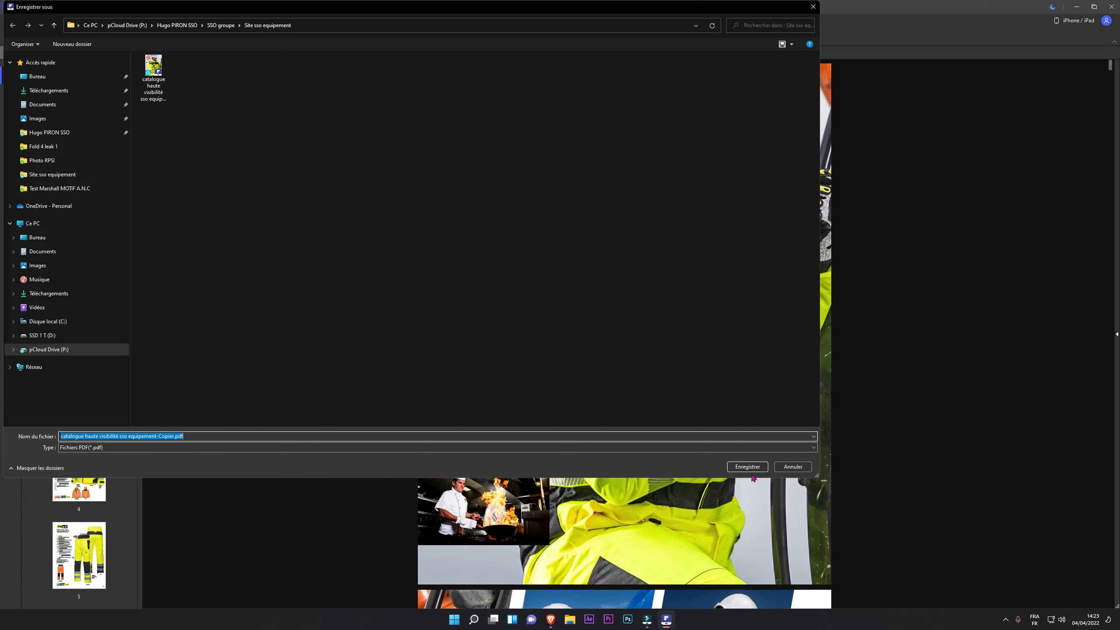
pyautogui.click(748, 469)
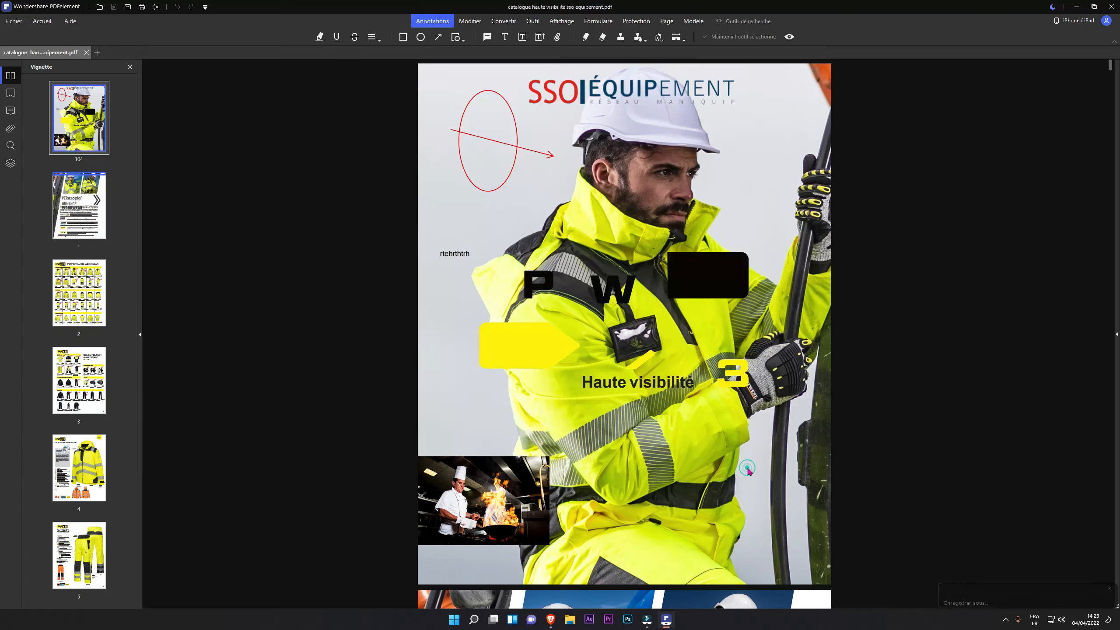